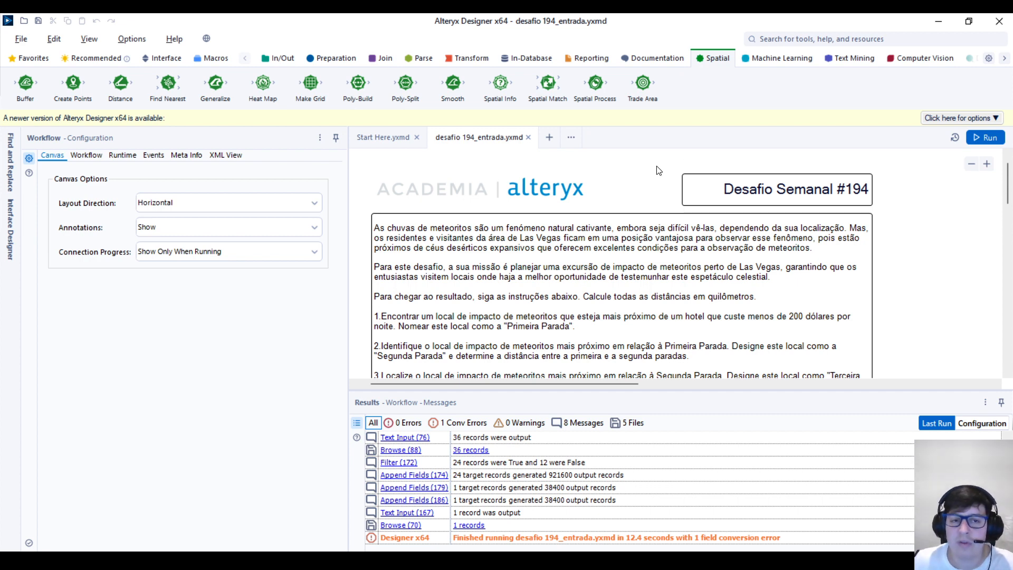
# Read the weekly challenge instructions and data summary in the comment box down to the input and output containers.
pyautogui.click(555, 275)
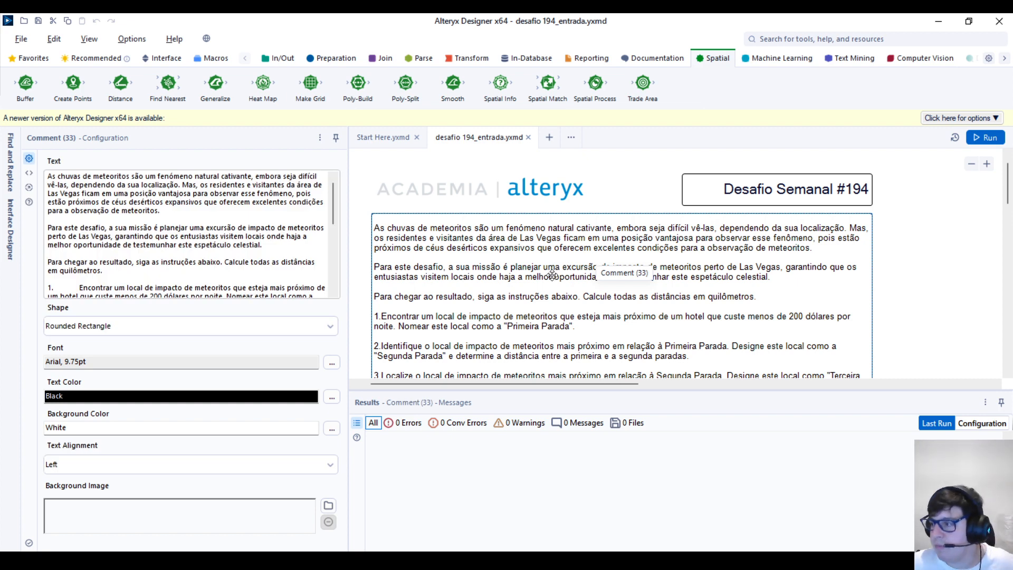
pyautogui.scroll(1, 540, 279)
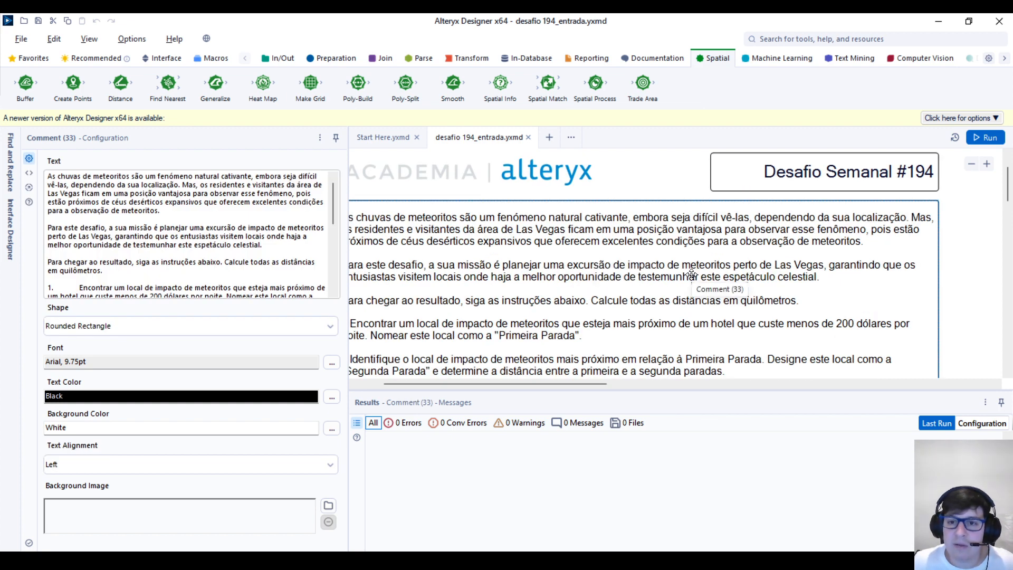
pyautogui.scroll(-1, 628, 285)
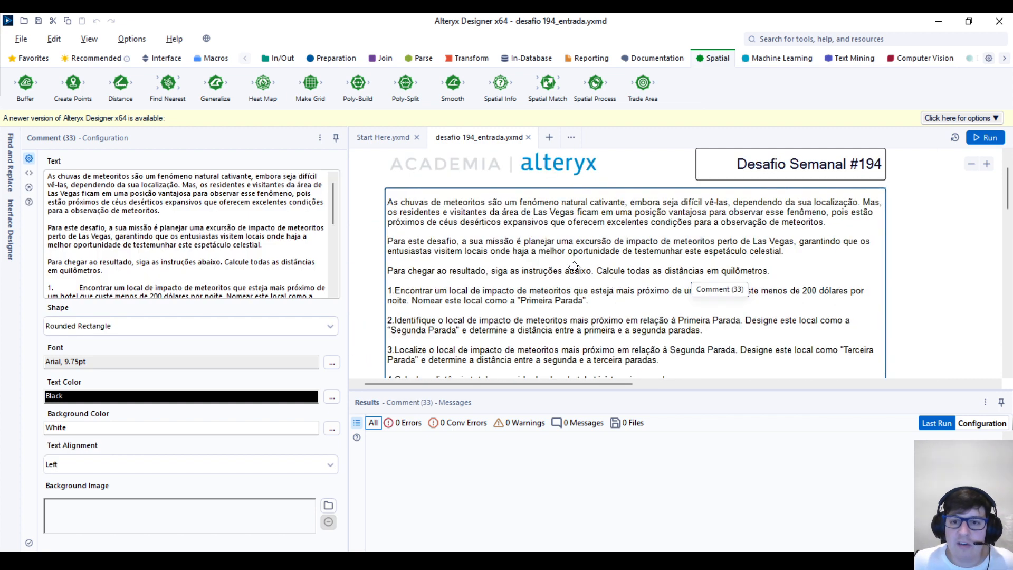
pyautogui.scroll(-1, 580, 285)
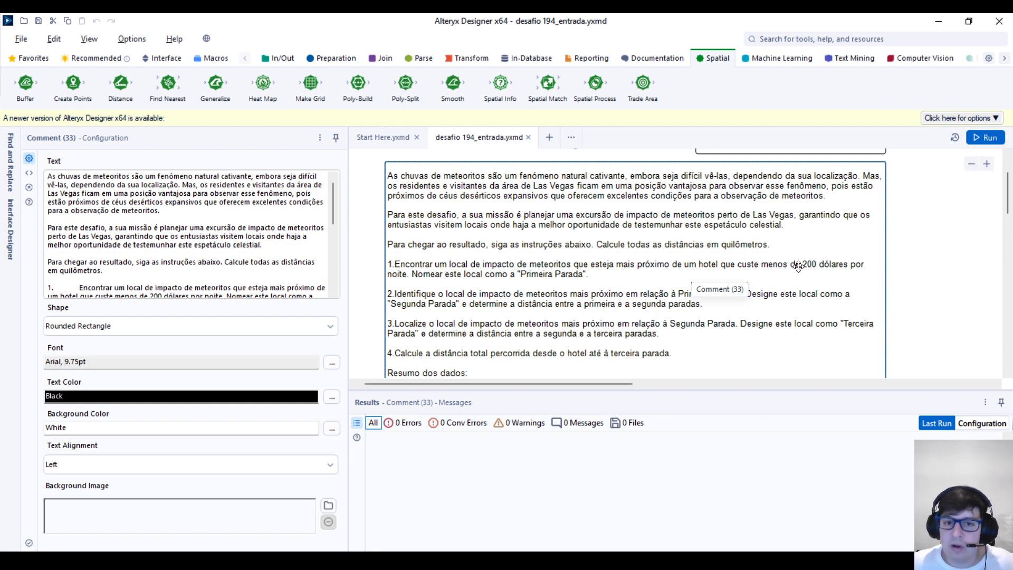
pyautogui.scroll(-1, 673, 277)
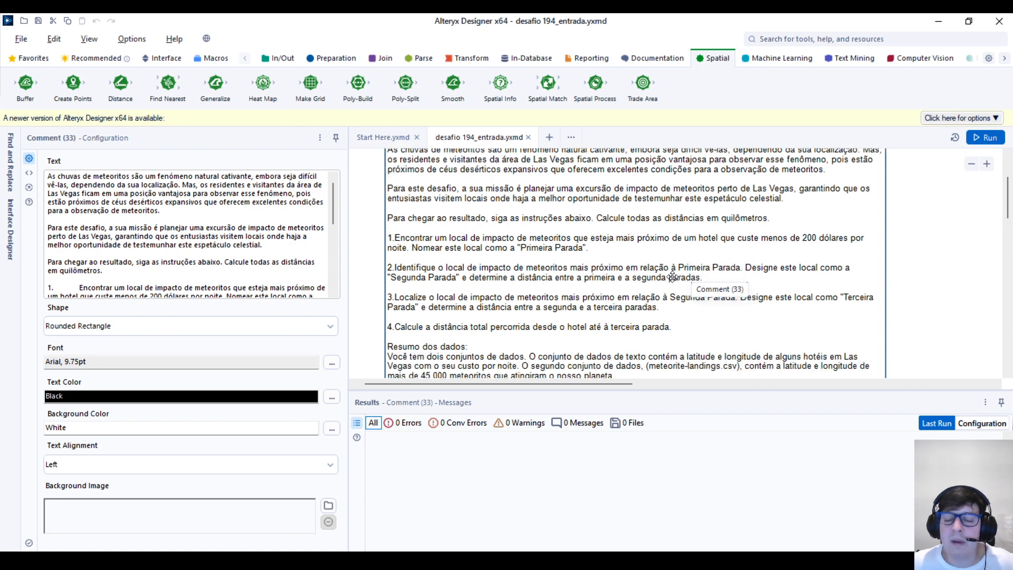
pyautogui.scroll(-5, 681, 280)
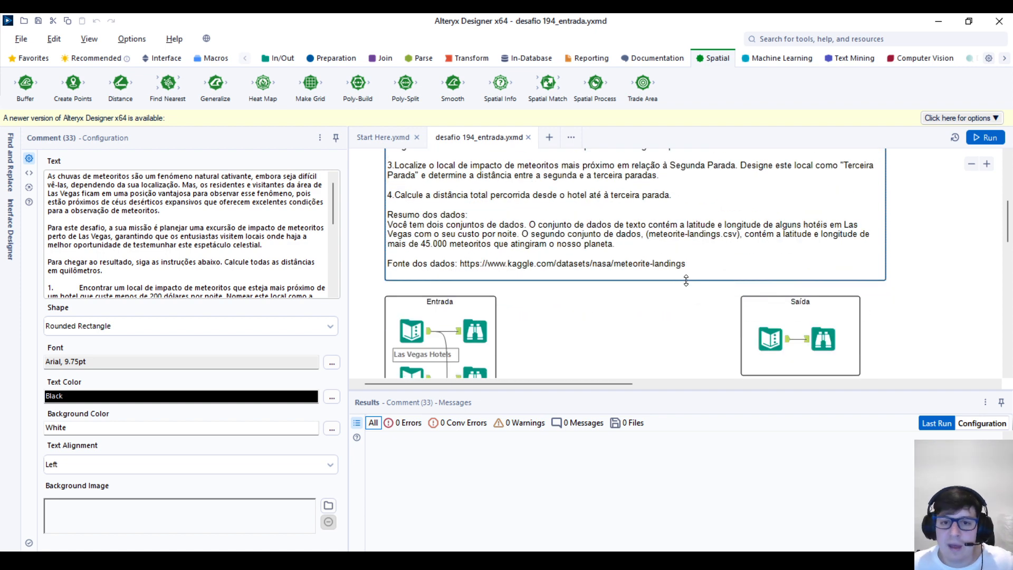
pyautogui.scroll(-3, 559, 242)
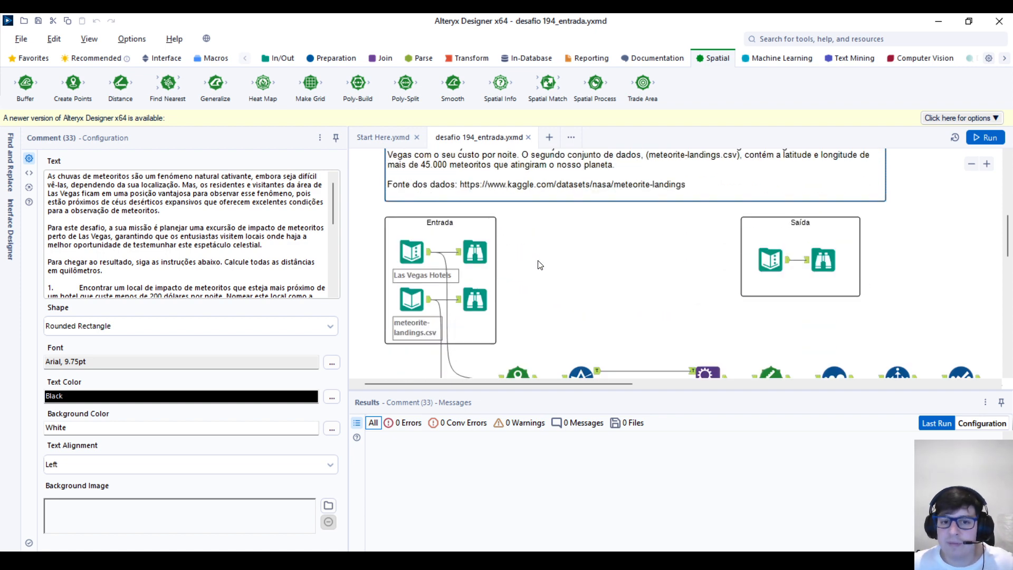
# Examine the Las Vegas Hotels and meteorite-landings.csv input records, including the hotel costs and the meteorite coordinate fields.
pyautogui.click(477, 251)
pyautogui.click(473, 302)
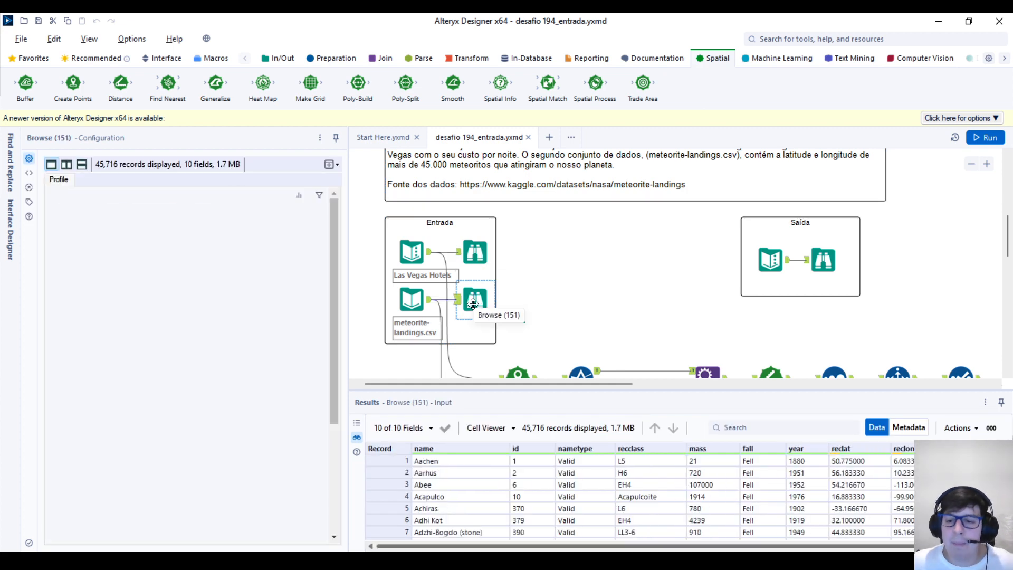
pyautogui.click(475, 253)
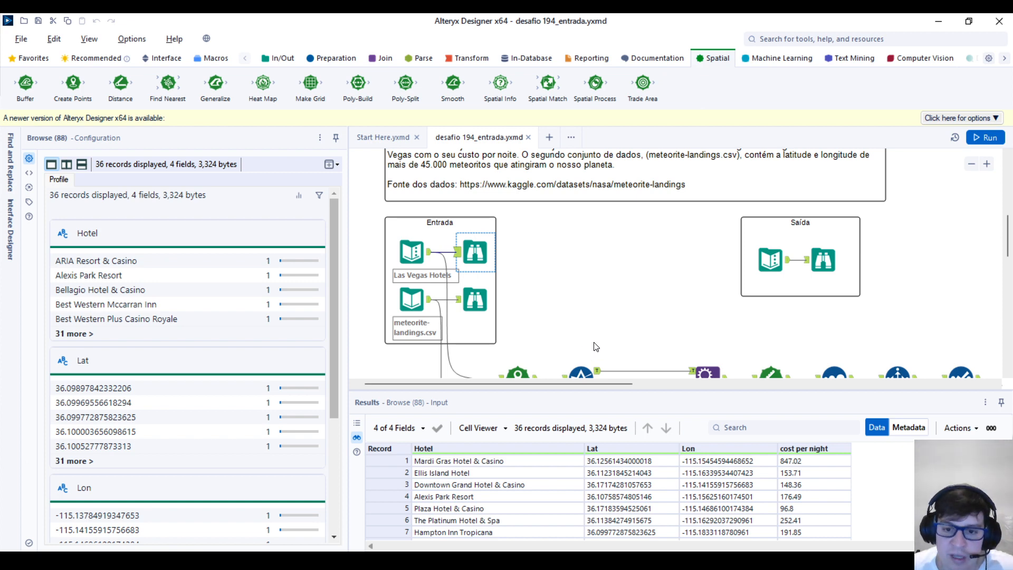
pyautogui.click(779, 462)
pyautogui.click(475, 300)
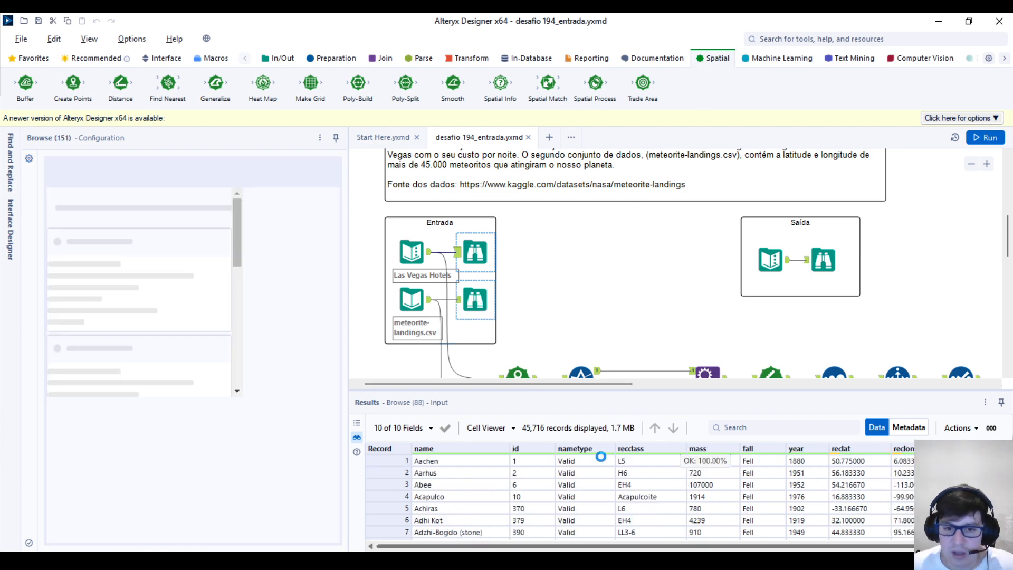
pyautogui.hscroll(3, 528, 546)
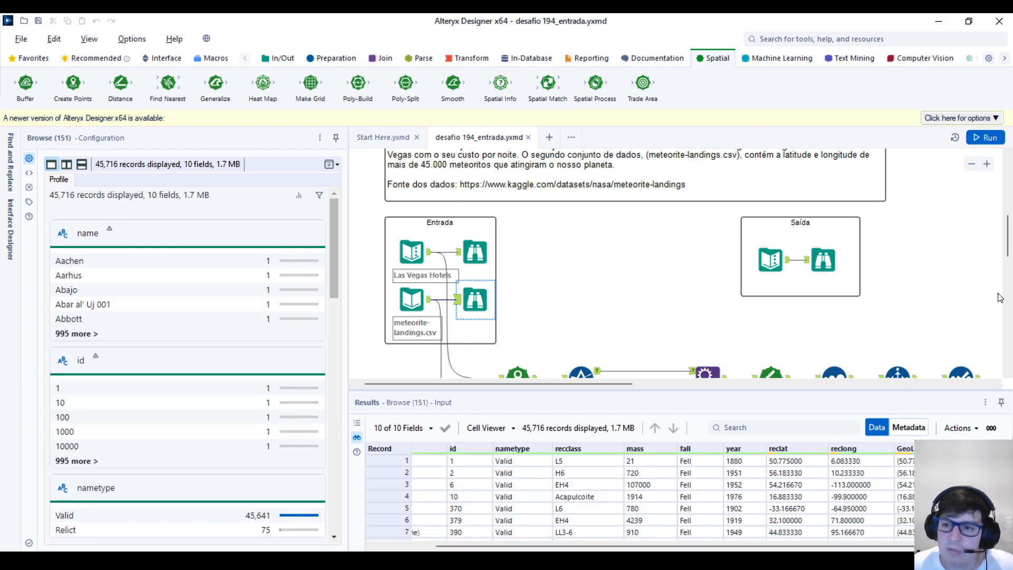
# Inspect the hotel cost filter, the meteorite Centroid filter and the Create Points settings of both data streams.
pyautogui.scroll(-5, 1000, 298)
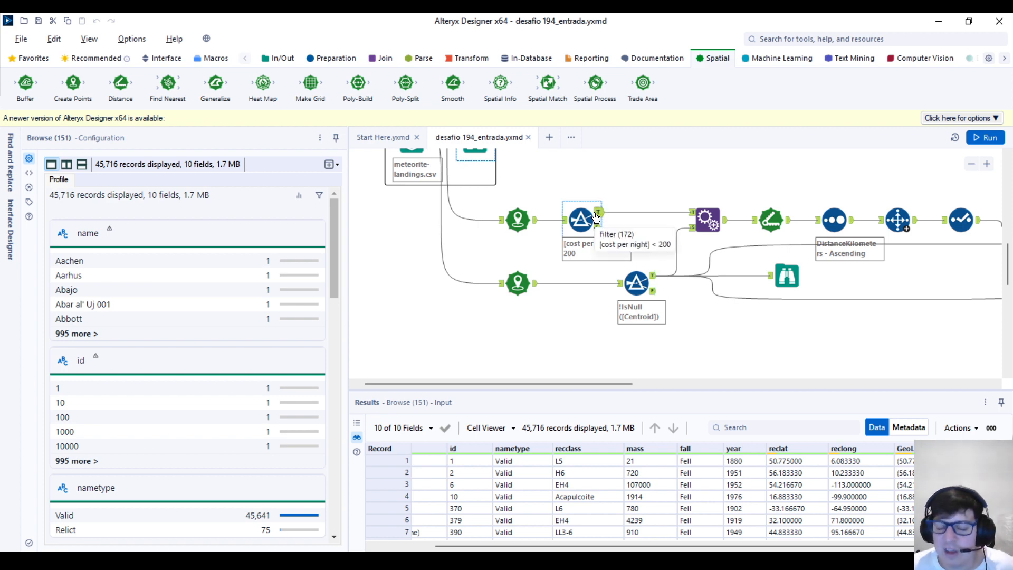
pyautogui.scroll(1, 597, 219)
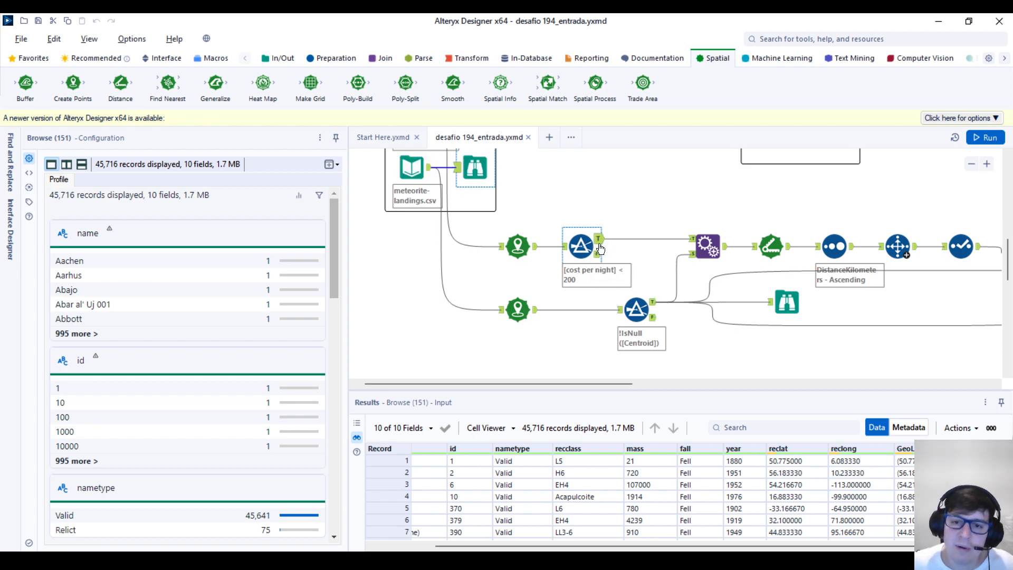
pyautogui.click(600, 248)
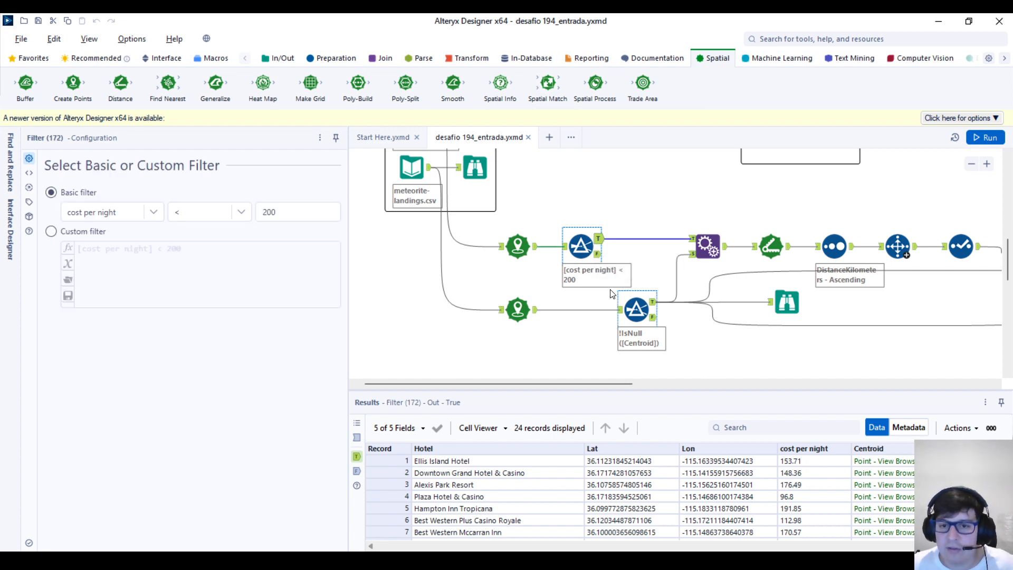
pyautogui.click(652, 306)
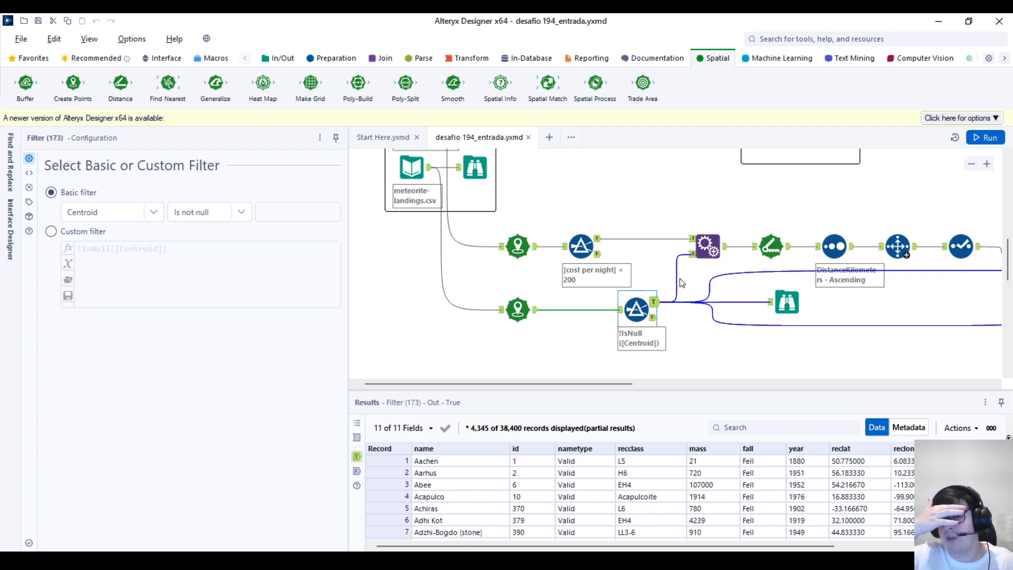
pyautogui.click(518, 246)
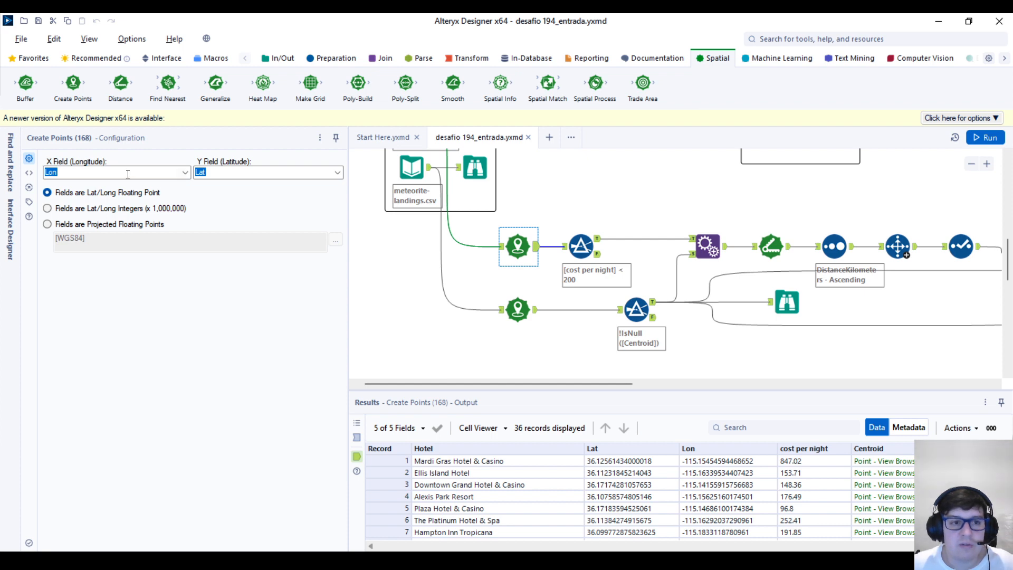
pyautogui.click(519, 305)
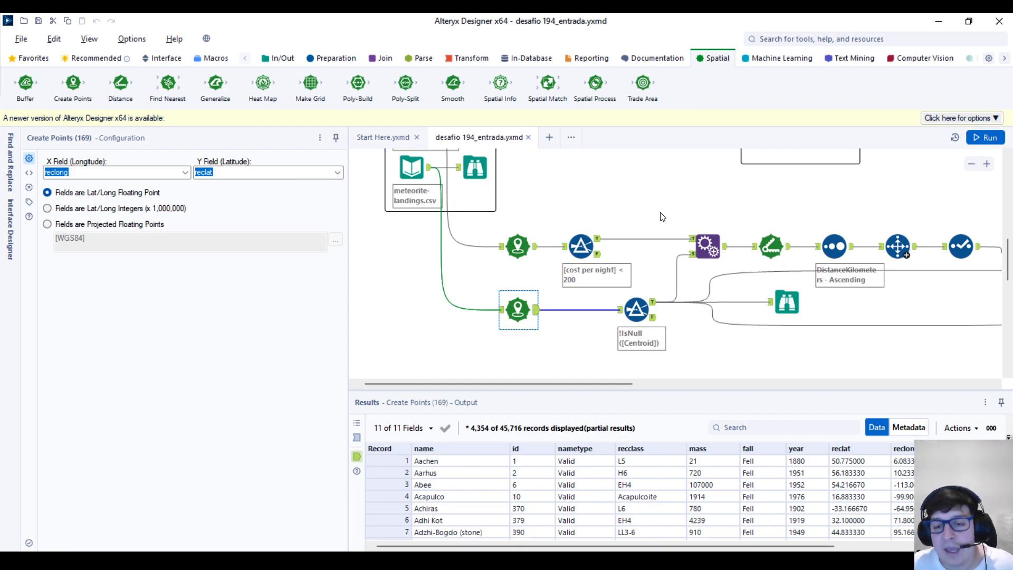
# Show the Join tool category and compare the first Append Fields tool's target input with its combined output.
pyautogui.scroll(2, 869, 253)
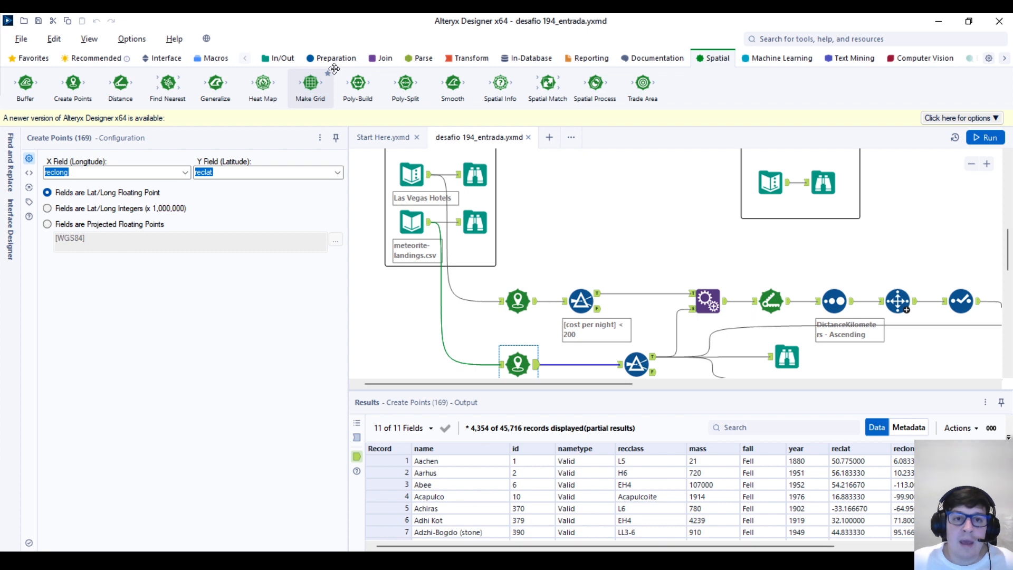
pyautogui.click(372, 59)
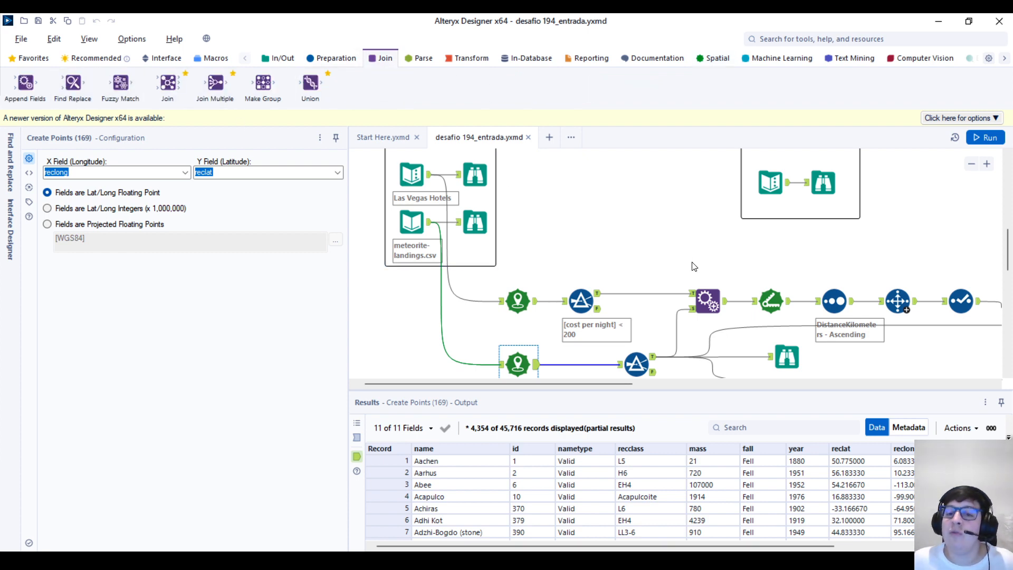
pyautogui.click(715, 300)
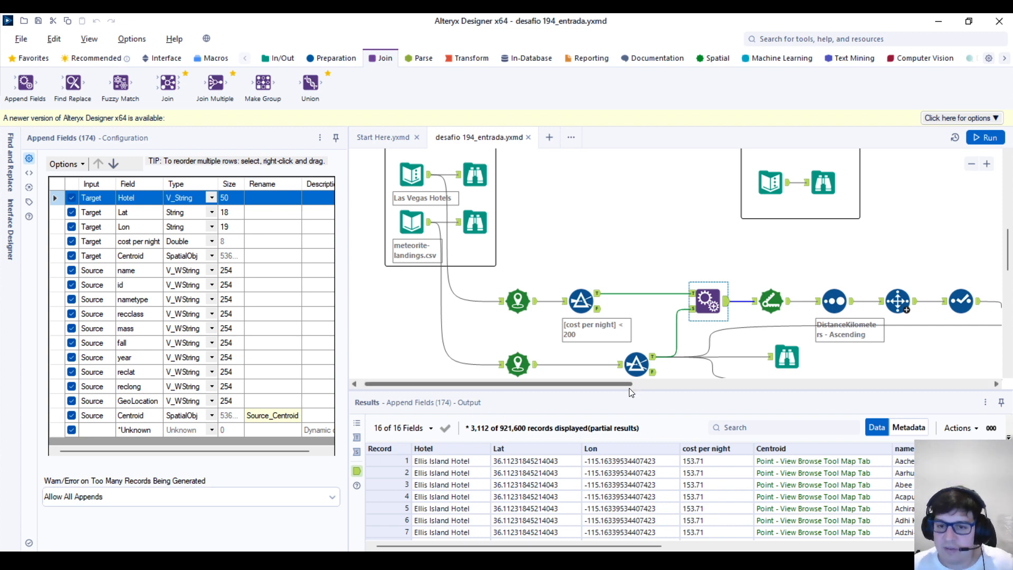
pyautogui.click(693, 295)
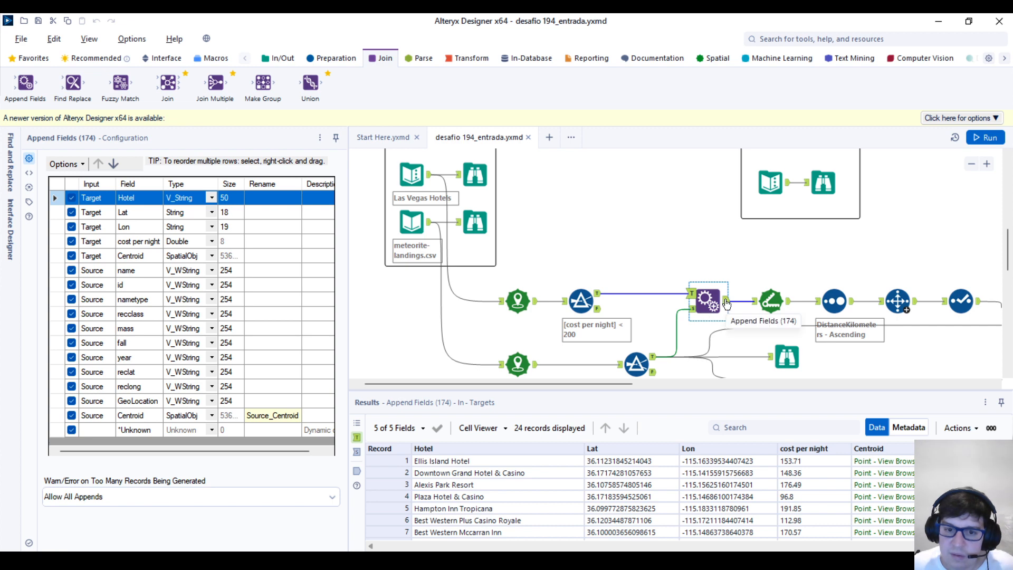
pyautogui.click(457, 464)
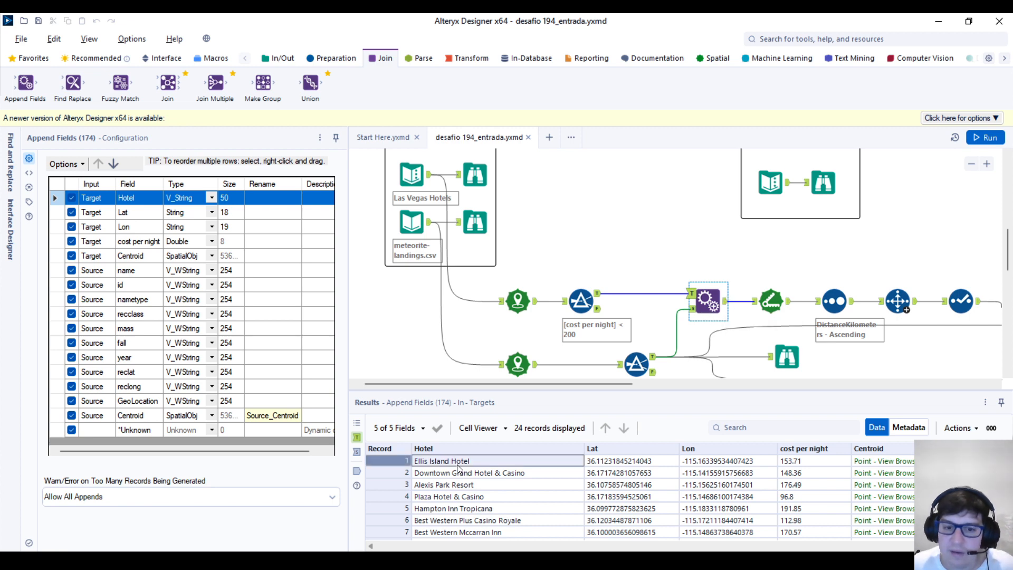
pyautogui.click(727, 301)
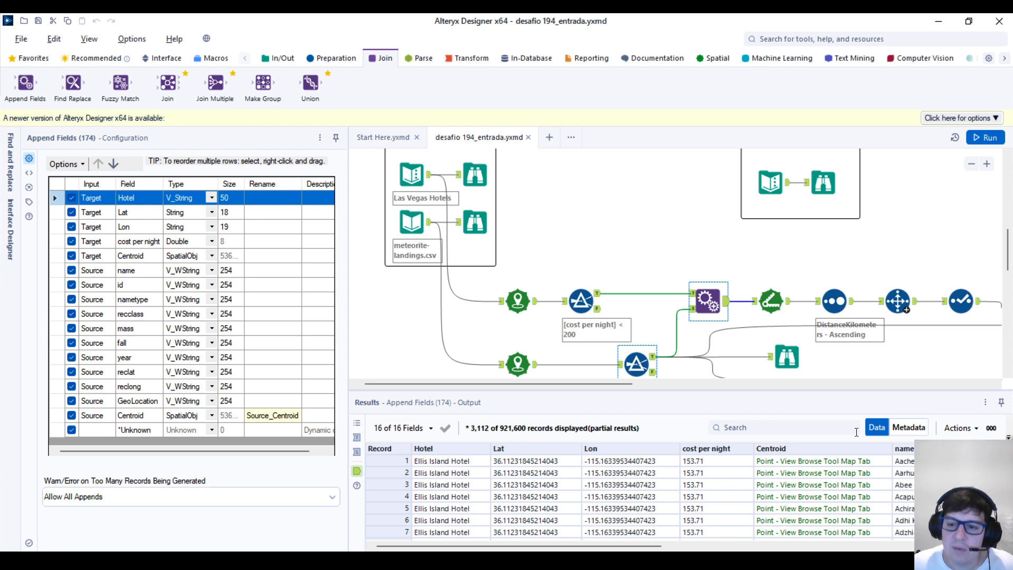
# Review the first Distance tool's settings and look through its output fields as far as Source_Centroid.
pyautogui.moveTo(612, 384); pyautogui.dragTo(636, 392)
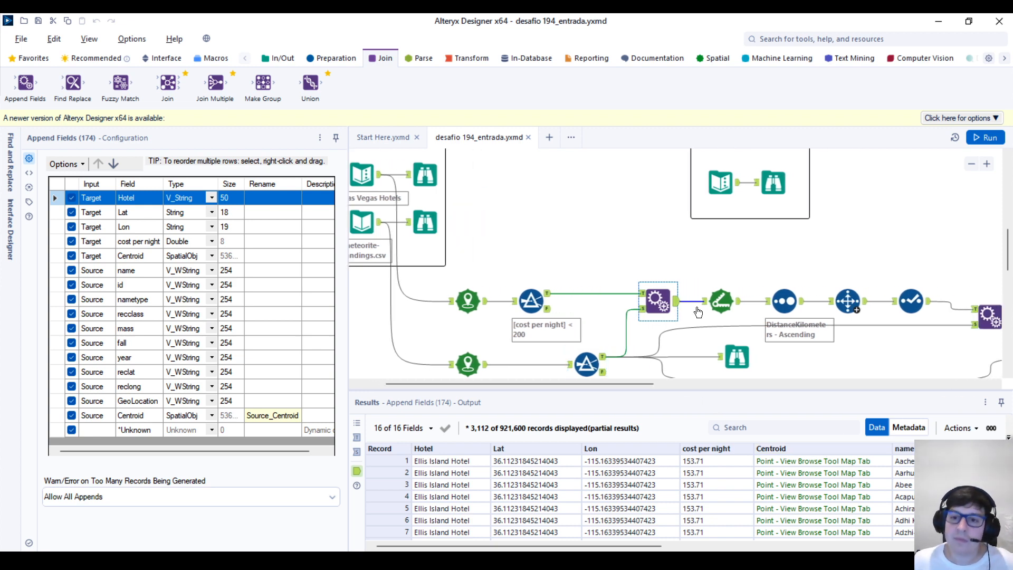
pyautogui.click(736, 306)
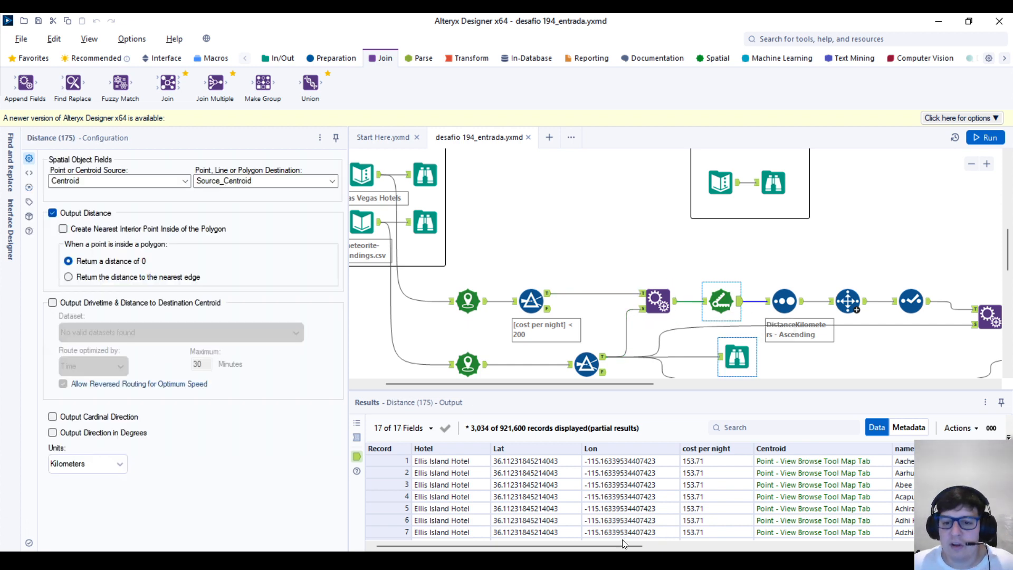
pyautogui.hscroll(3, 724, 534)
pyautogui.hscroll(5, 724, 534)
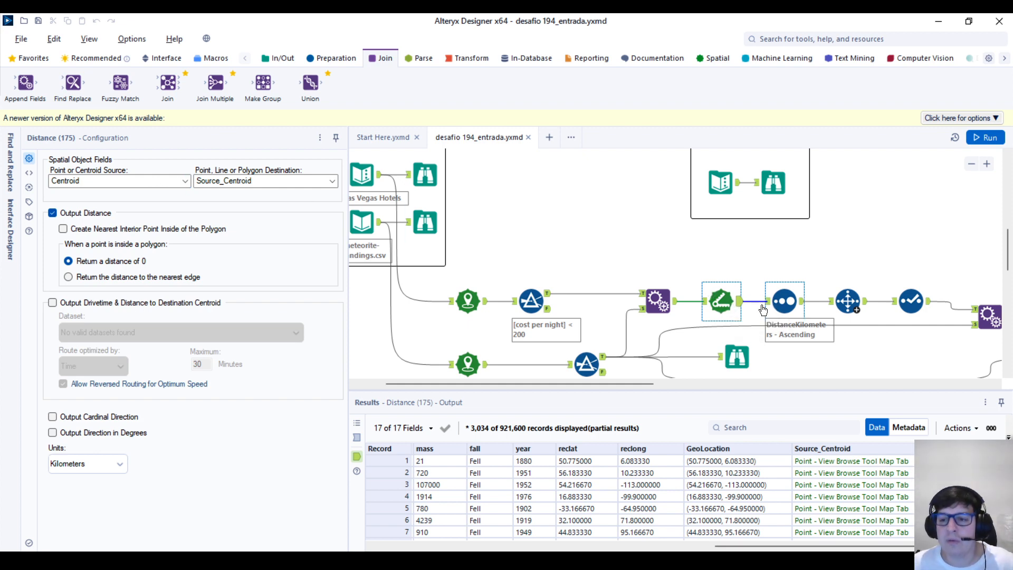
# Check the Sort tool's order and sorted output, and the record range kept by the following Select Records tool.
pyautogui.moveTo(579, 385); pyautogui.dragTo(617, 385)
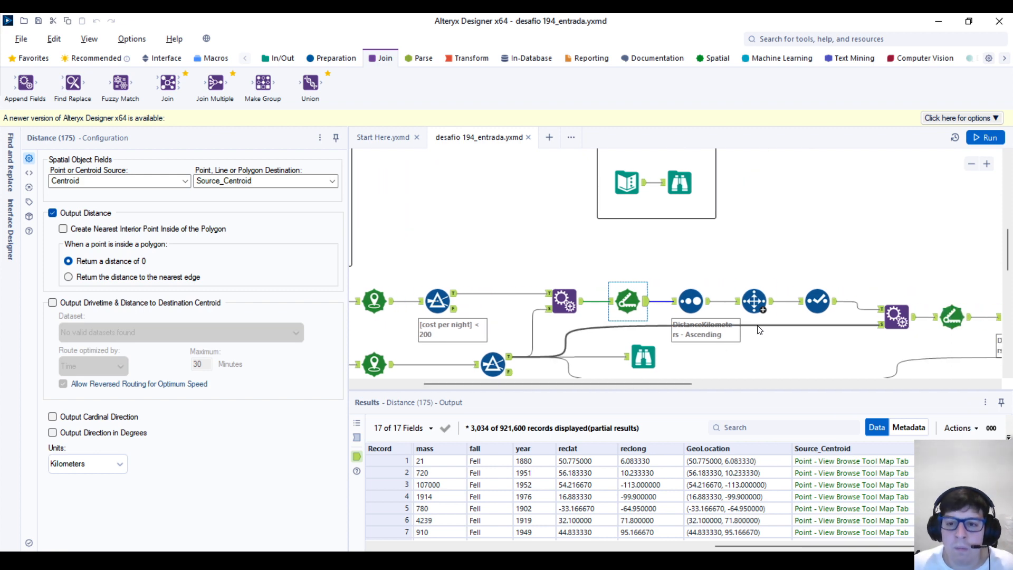
pyautogui.click(691, 301)
pyautogui.click(755, 302)
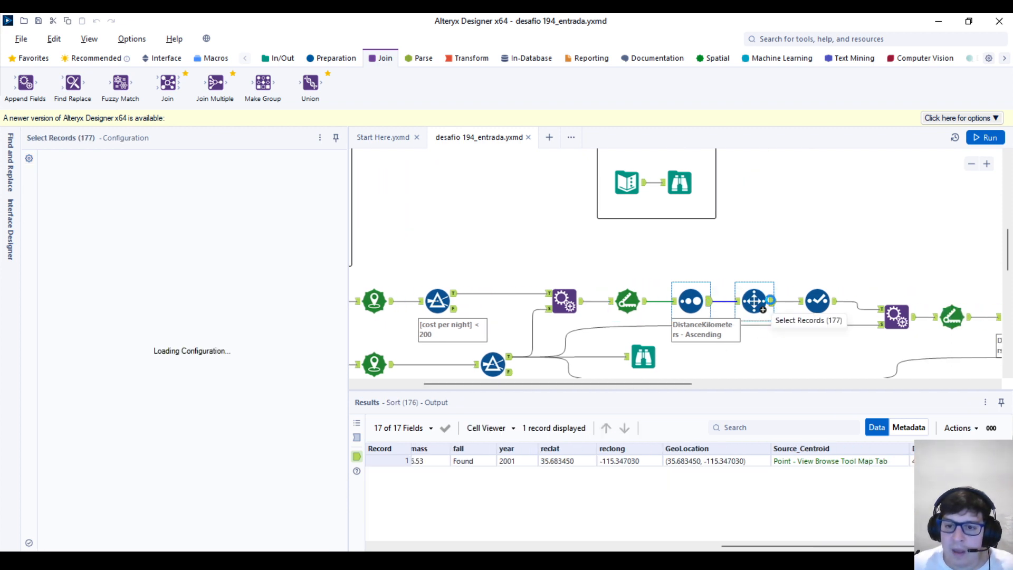
pyautogui.click(691, 301)
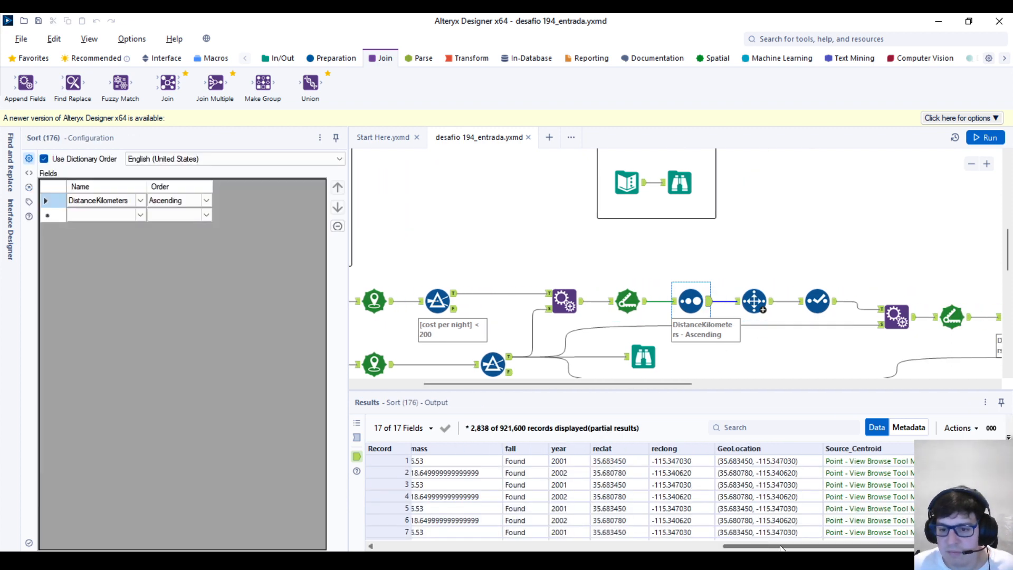
pyautogui.moveTo(781, 548); pyautogui.dragTo(803, 548)
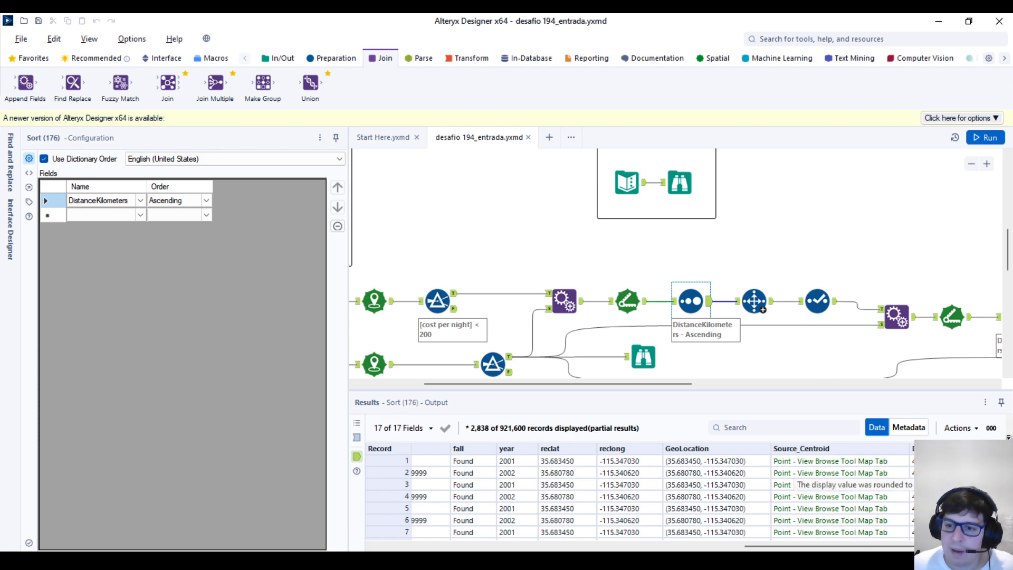
pyautogui.click(755, 301)
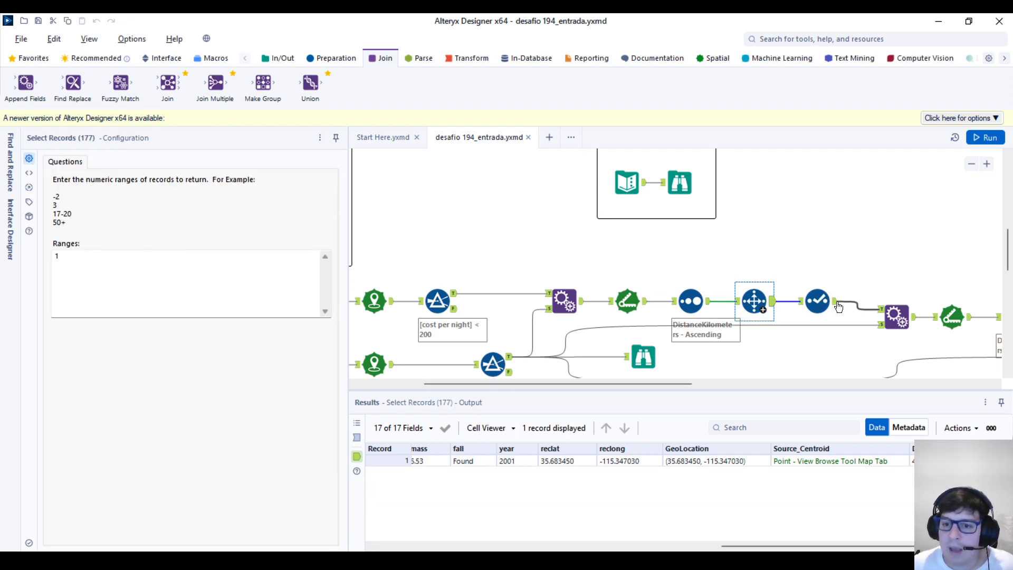
# Inspect the Select tool's kept and renamed fields and its output values for First Stop and Distancia 1.
pyautogui.click(839, 306)
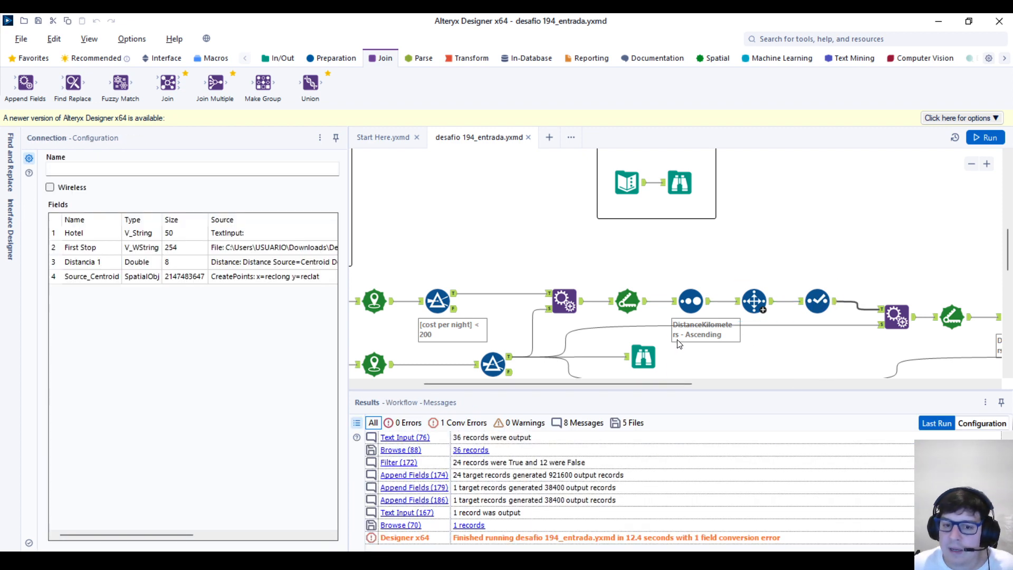
pyautogui.click(835, 301)
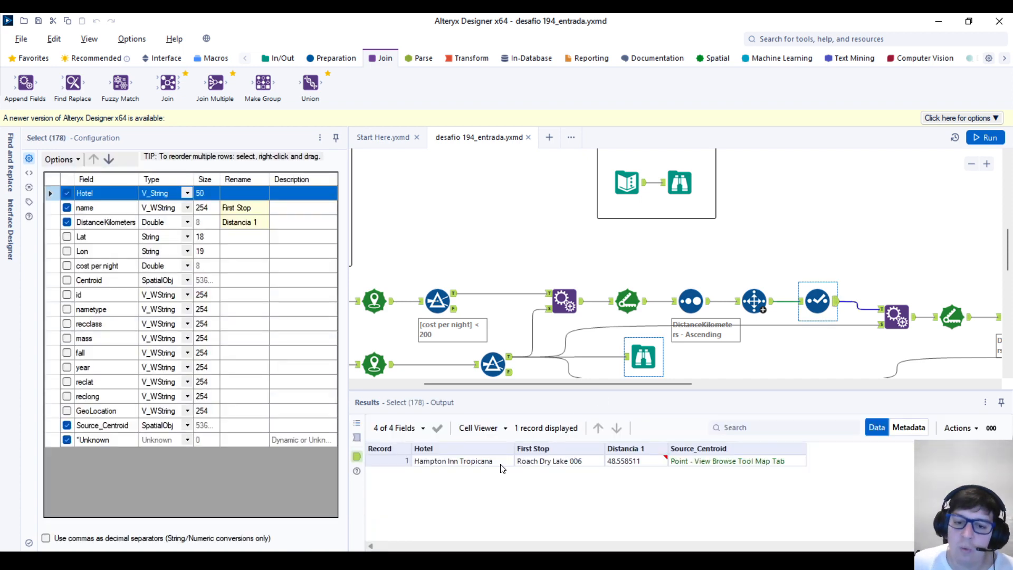
pyautogui.click(555, 466)
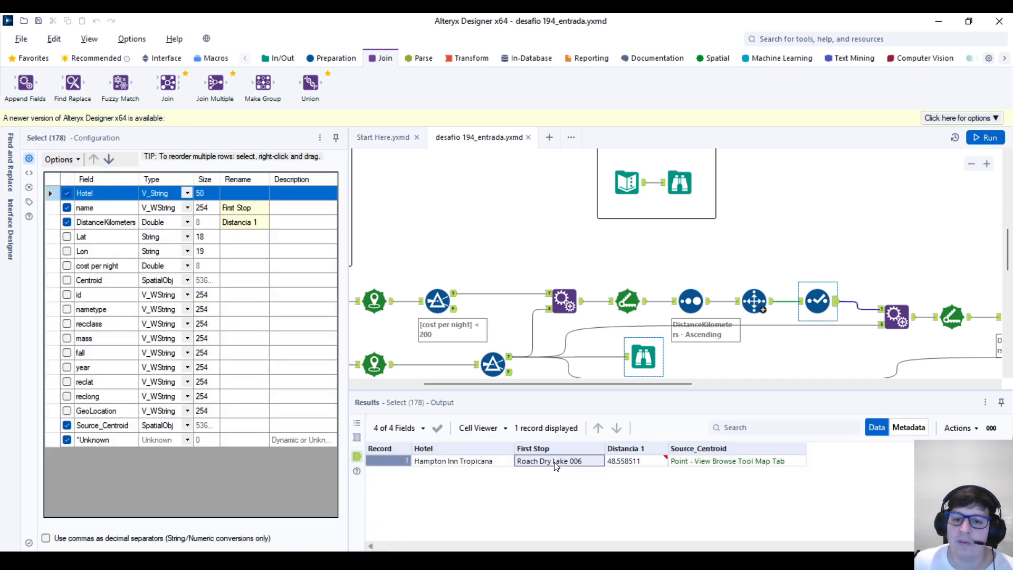
pyautogui.click(629, 461)
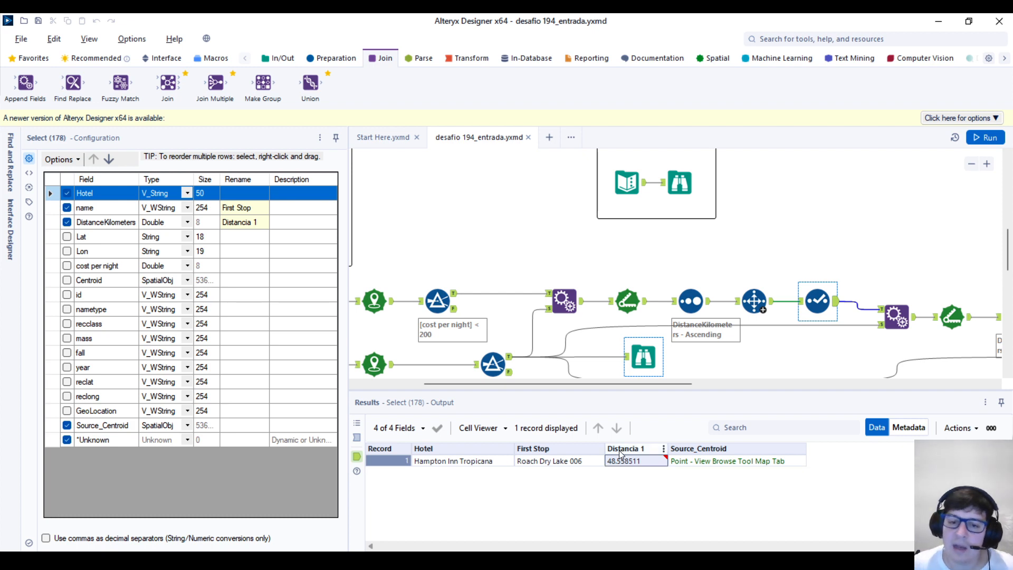
# Reread the challenge instructions for the first and second stops, and return to the workflow at the second Append Fields tool.
pyautogui.scroll(5, 997, 257)
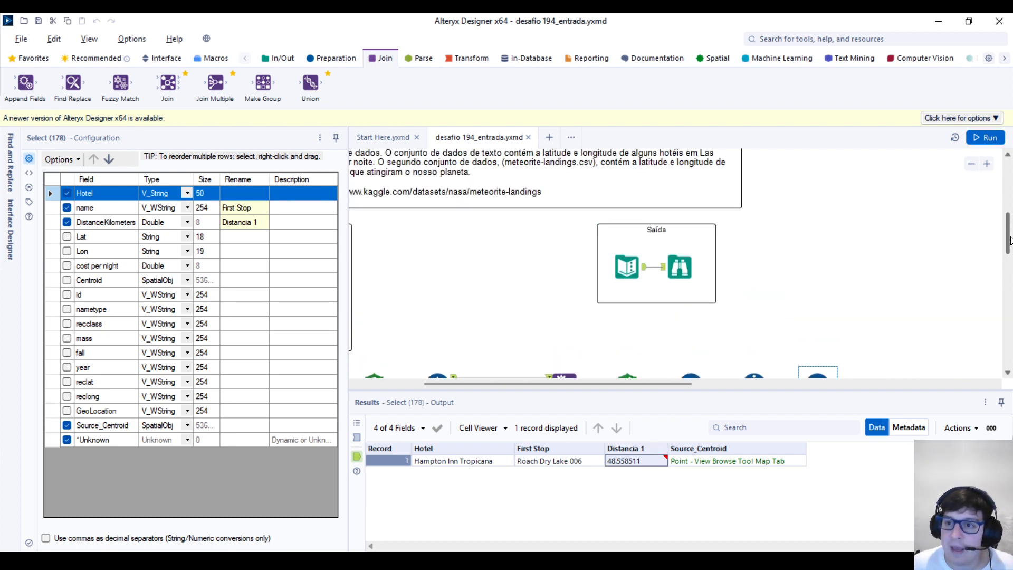
pyautogui.moveTo(675, 389); pyautogui.dragTo(611, 389)
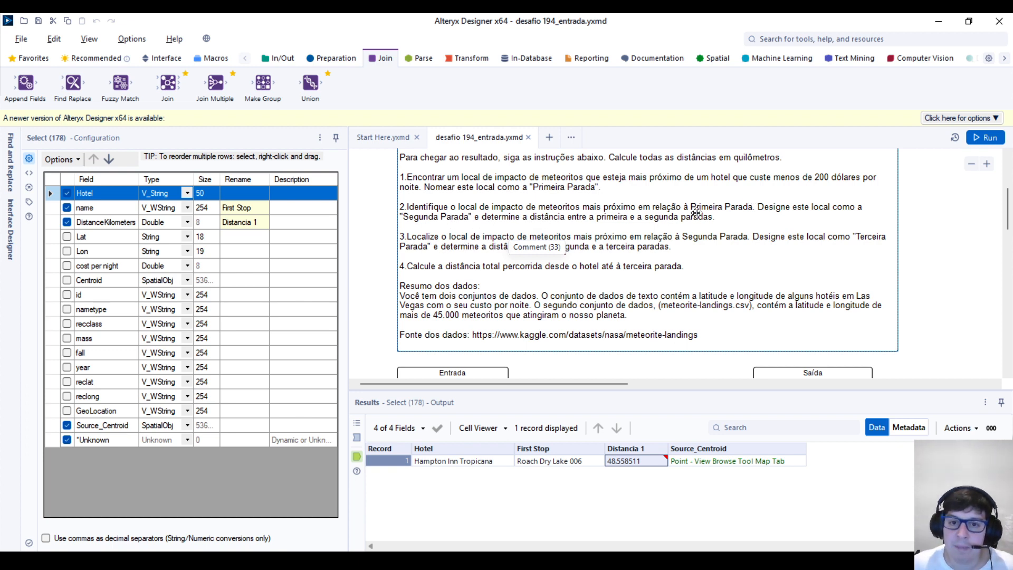
pyautogui.scroll(-5, 696, 356)
pyautogui.moveTo(545, 384); pyautogui.dragTo(593, 383)
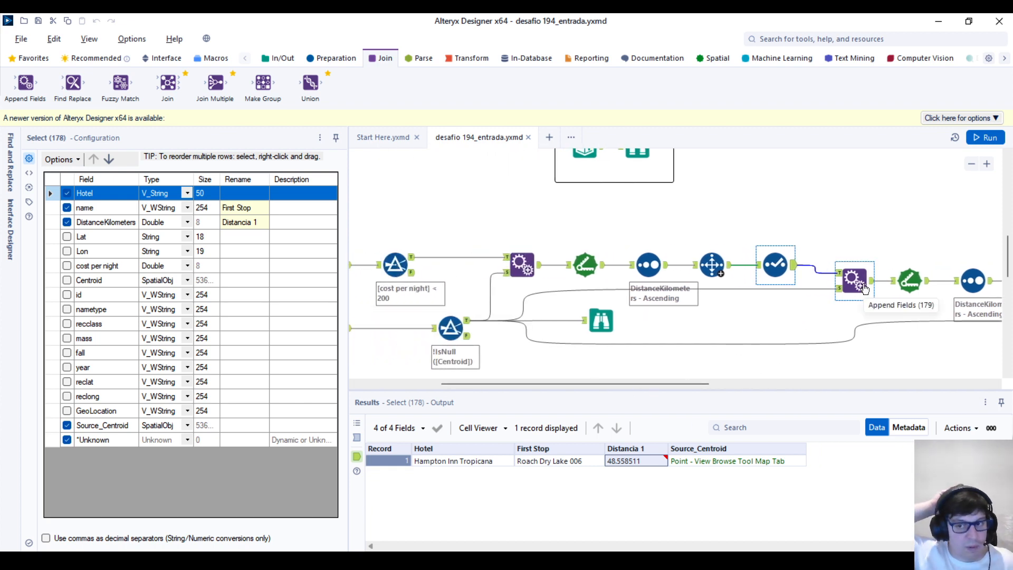
# Trace the first-stop Select output into the second Append Fields tool and review that tool's field settings and combined output.
pyautogui.click(798, 269)
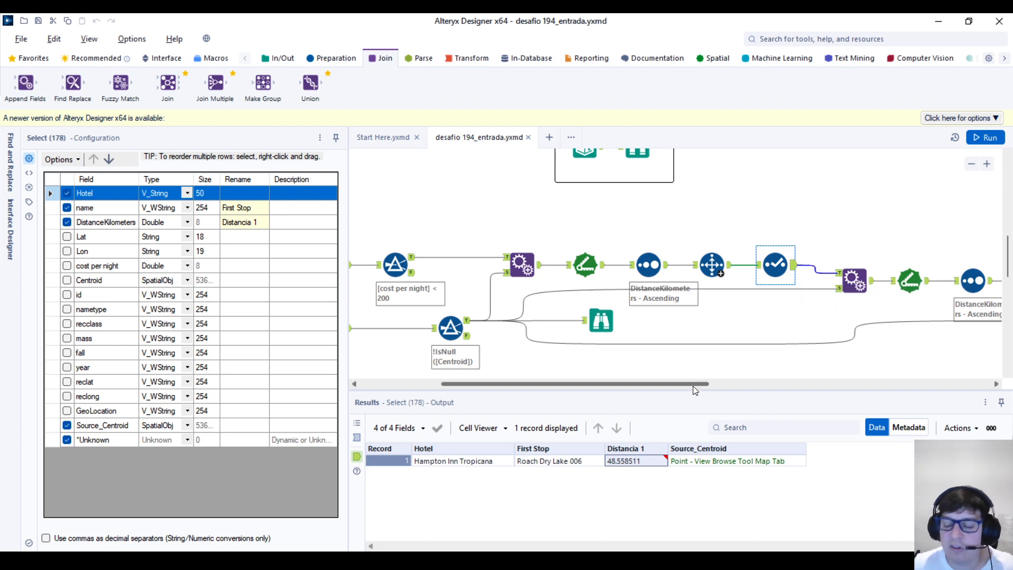
pyautogui.moveTo(694, 385); pyautogui.dragTo(695, 385)
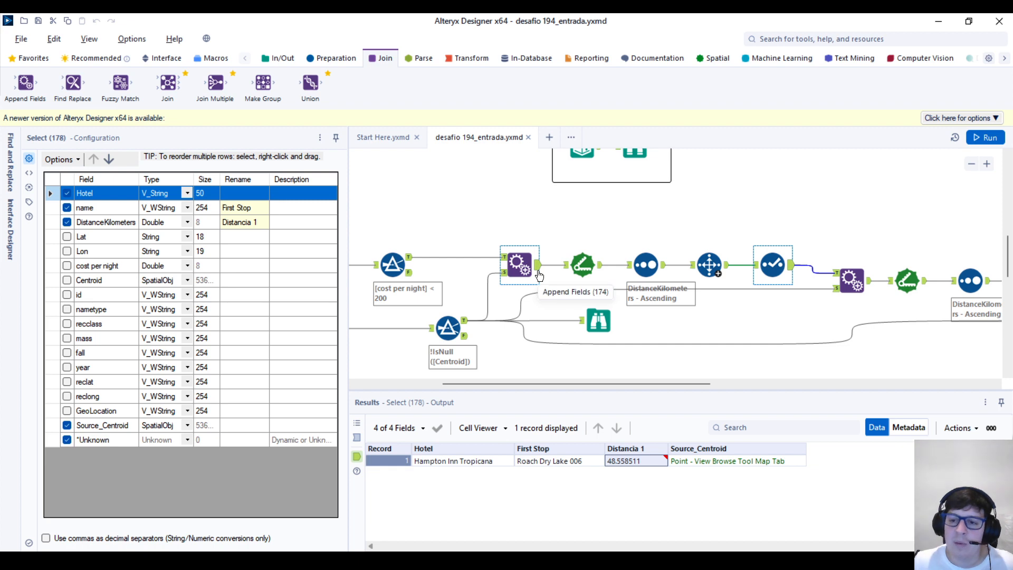
pyautogui.moveTo(702, 382); pyautogui.dragTo(716, 383)
pyautogui.click(815, 289)
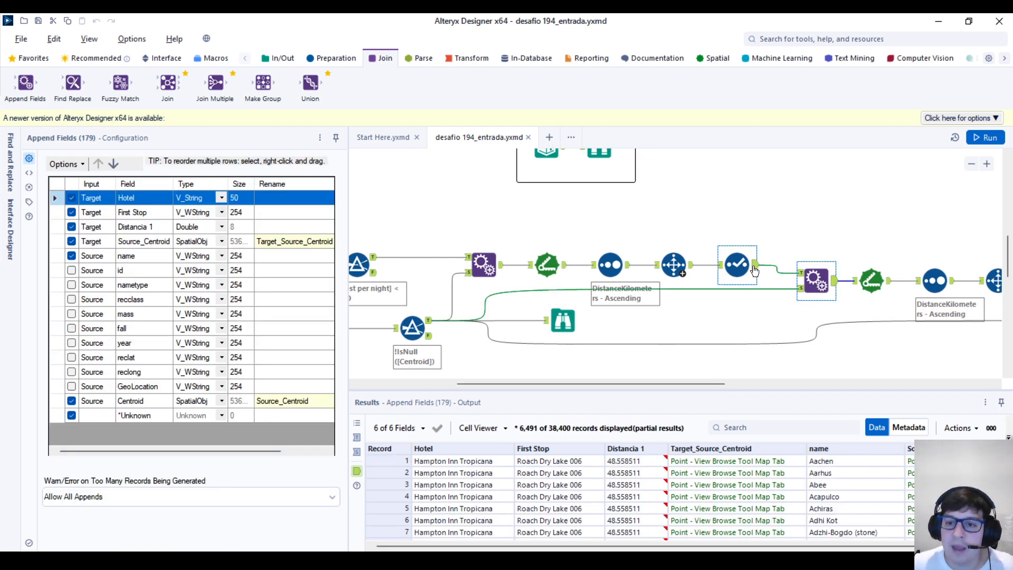
pyautogui.click(787, 272)
pyautogui.click(815, 276)
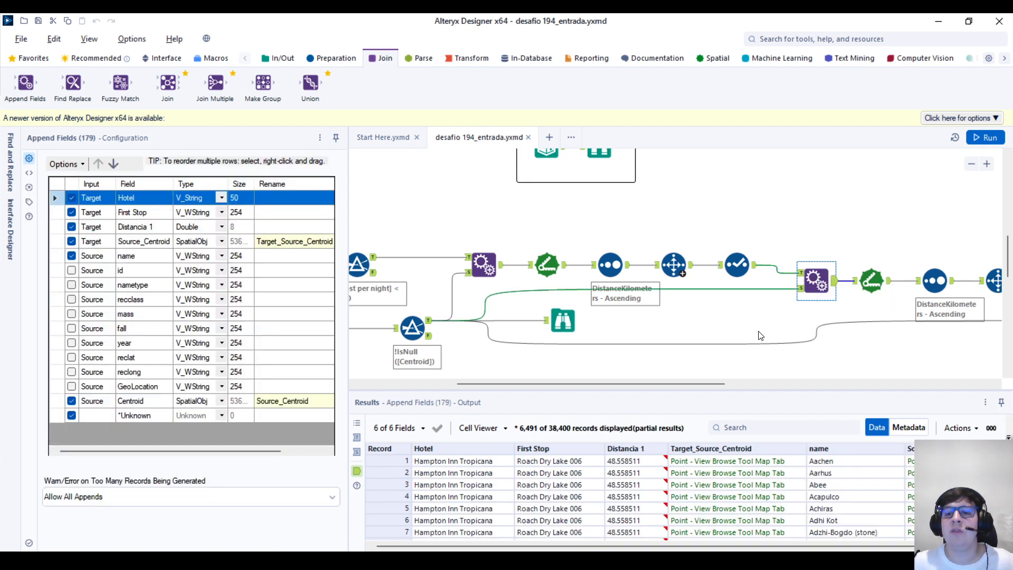
# Review the second Distance tool's source, destination and unit settings, and look through its output fields.
pyautogui.moveTo(691, 384); pyautogui.dragTo(741, 385)
pyautogui.click(749, 281)
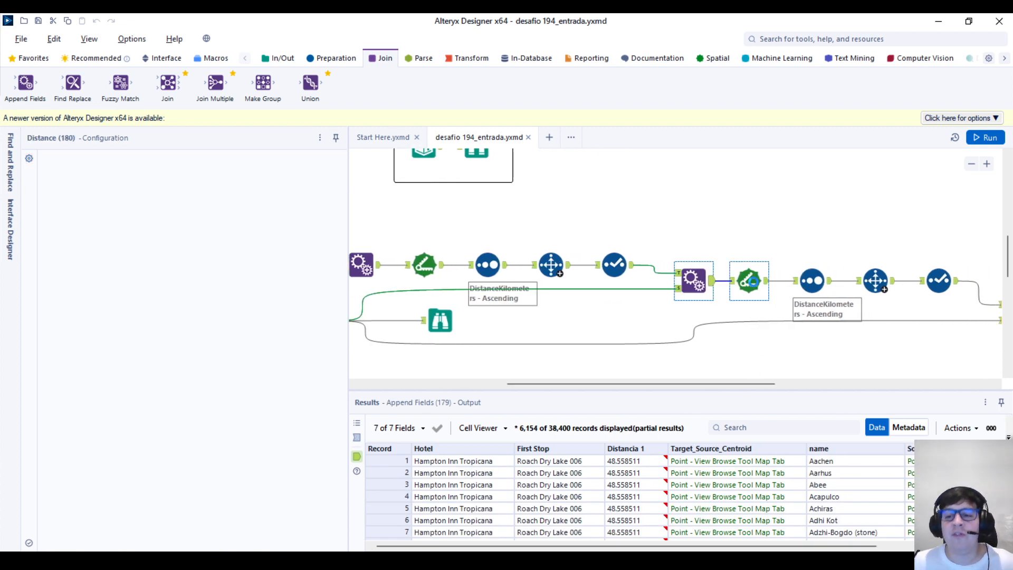
pyautogui.hscroll(3, 815, 534)
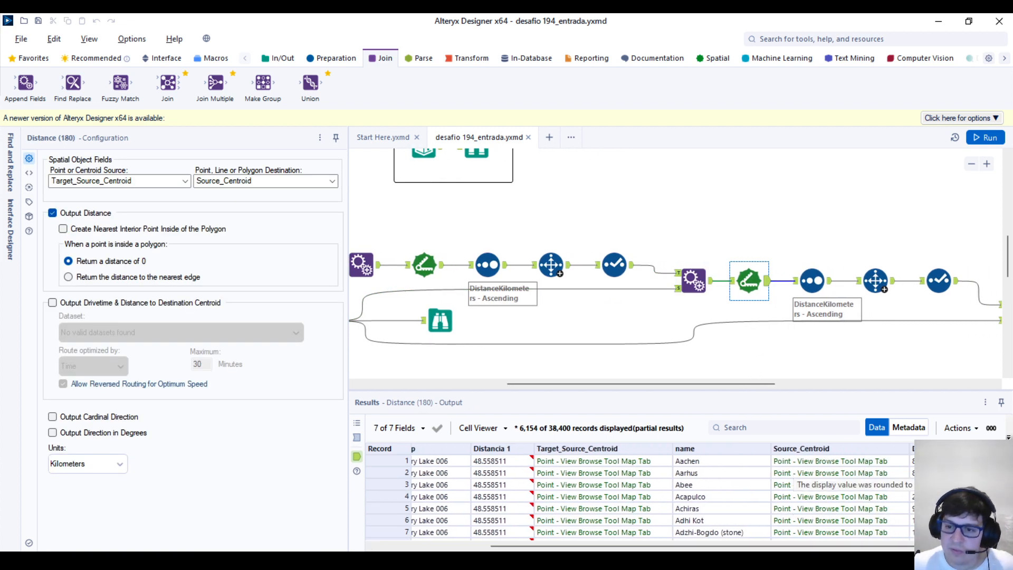
# Check the second Sort tool's order and sorted output, and the record range kept by the following Select Records tool.
pyautogui.click(833, 284)
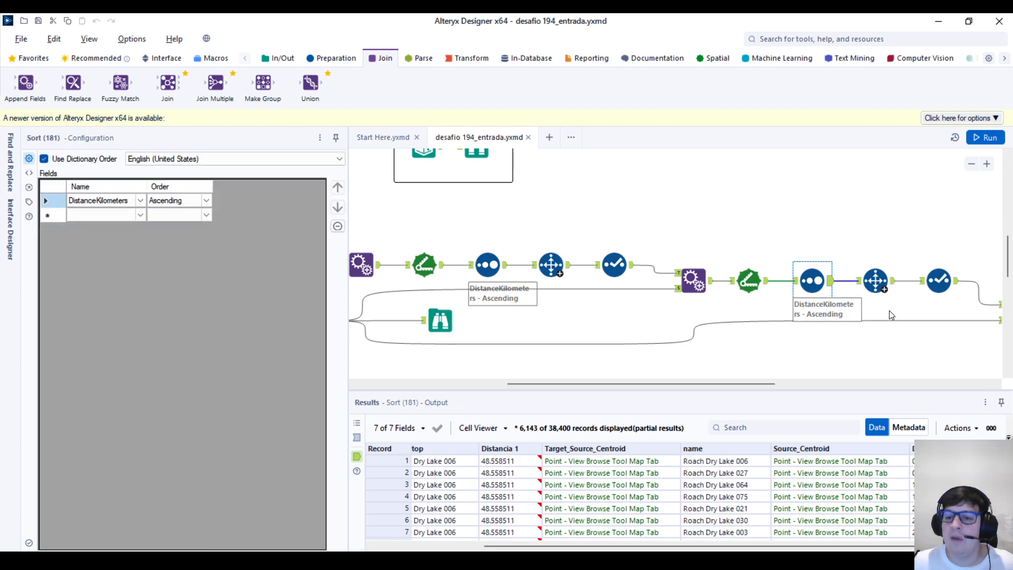
pyautogui.hscroll(-2, 554, 475)
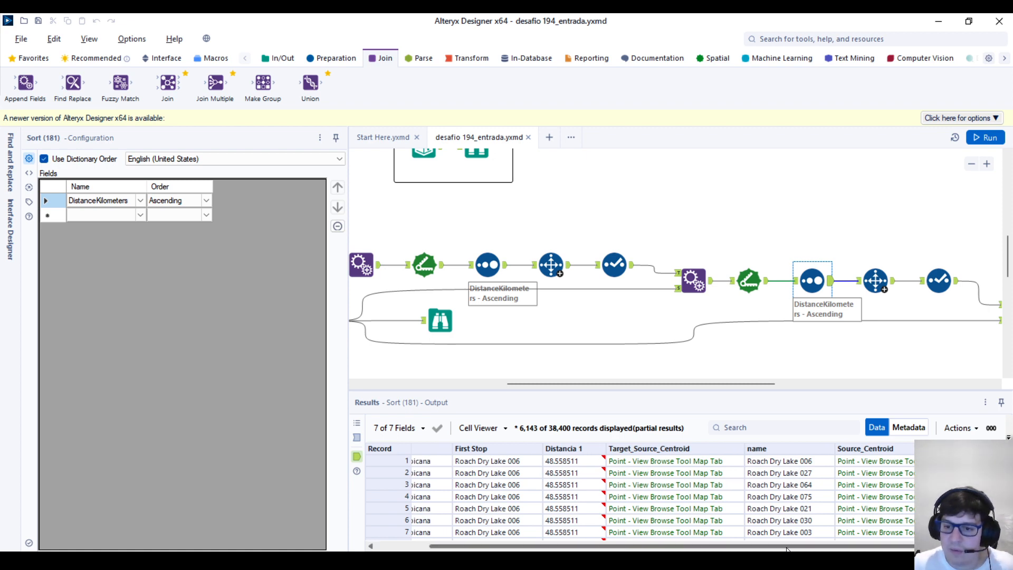
pyautogui.moveTo(789, 547); pyautogui.dragTo(834, 548)
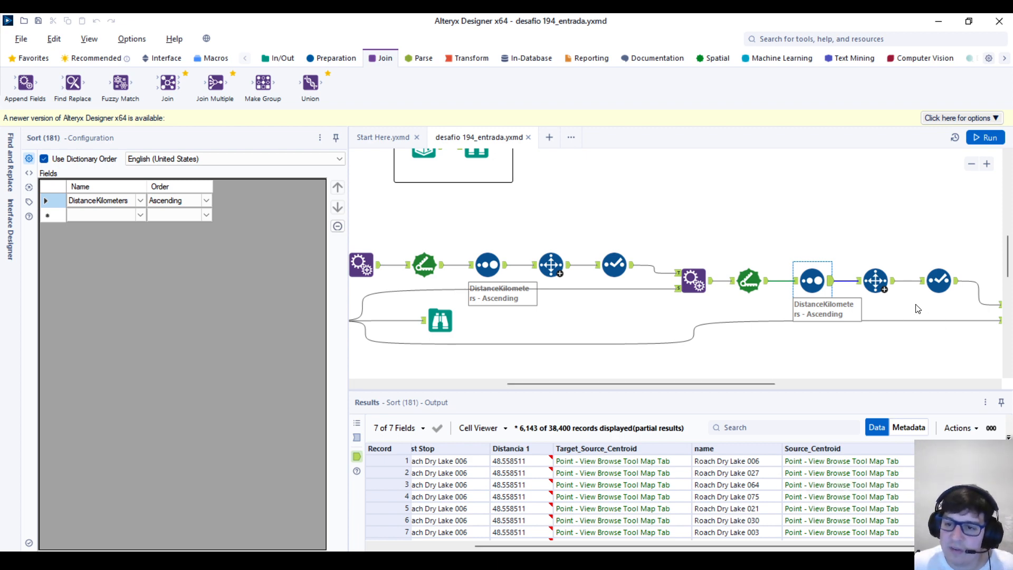
pyautogui.click(876, 280)
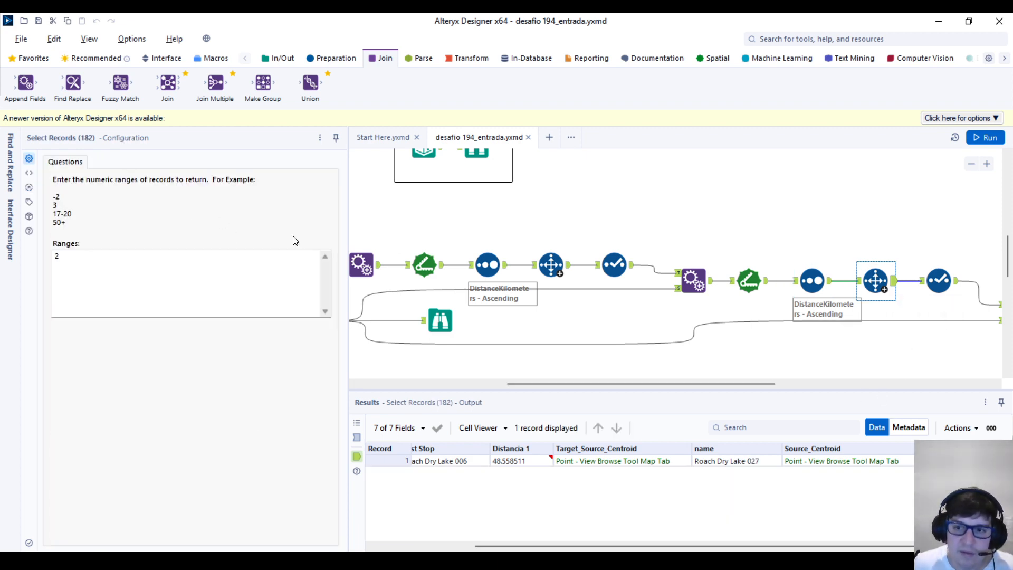
pyautogui.click(153, 262)
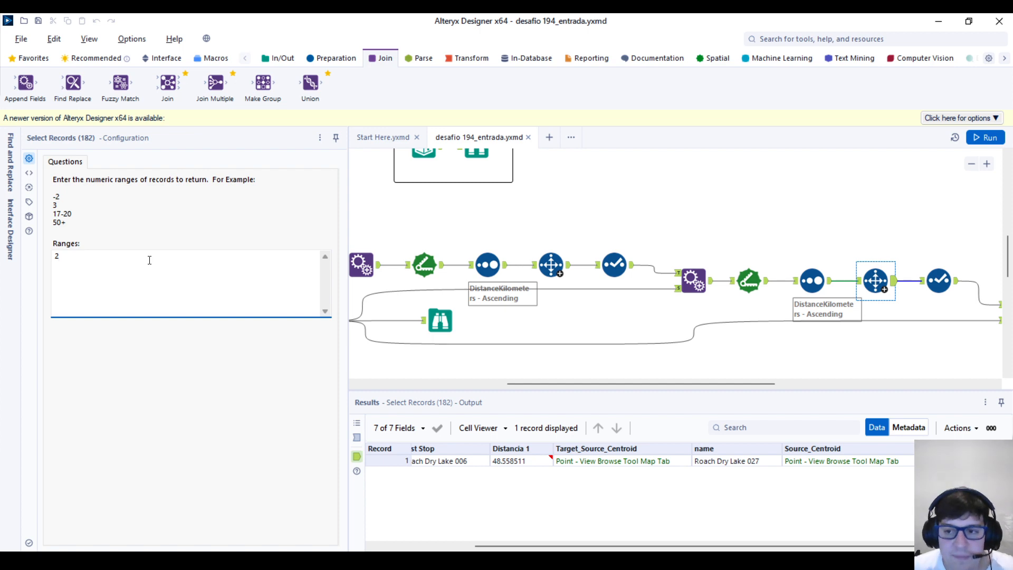
# Inspect the second-stop Select tool's renamed fields and compare its output with the expected result in the Saída box.
pyautogui.click(939, 280)
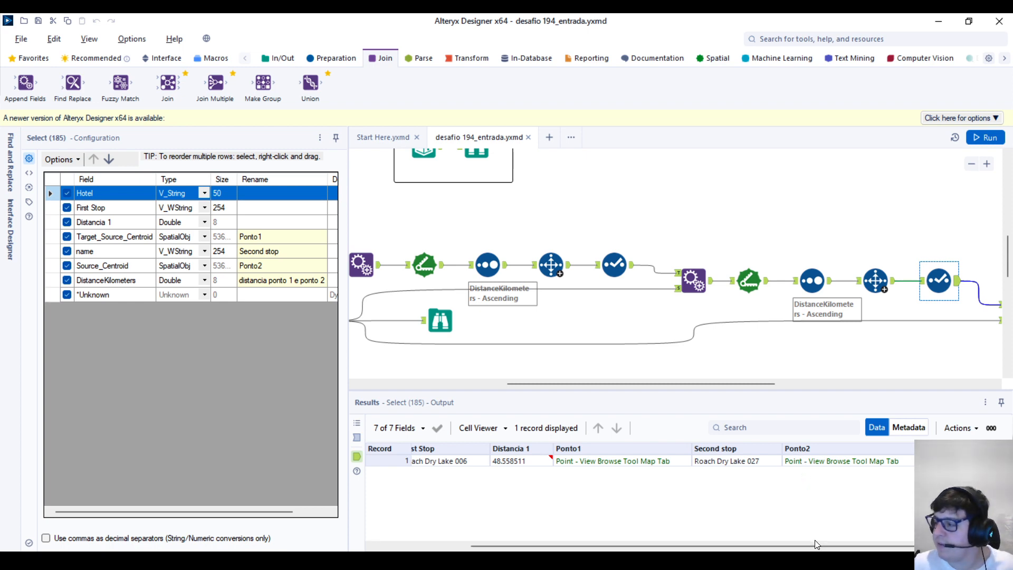
pyautogui.moveTo(811, 549); pyautogui.dragTo(826, 549)
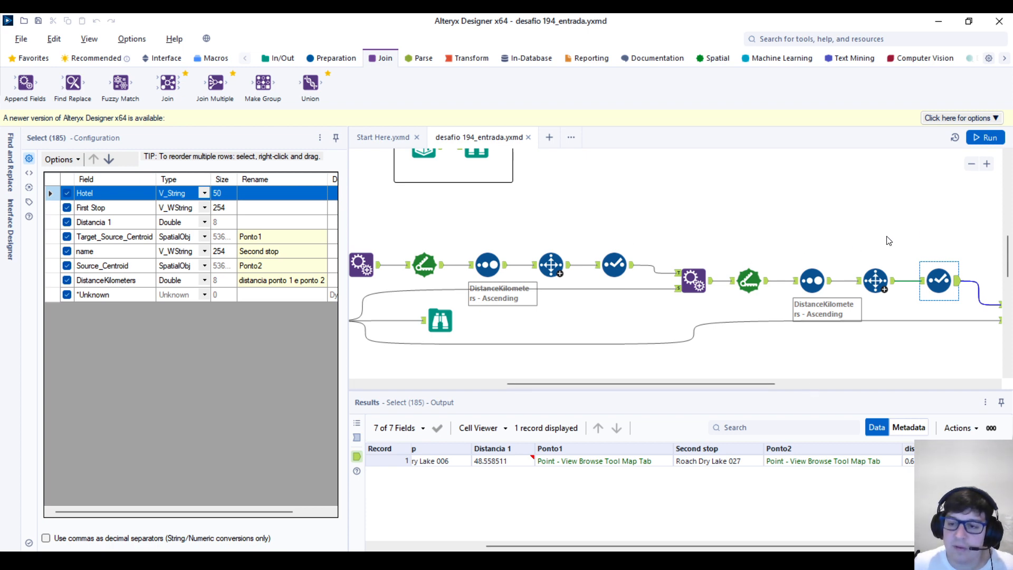
pyautogui.scroll(2, 528, 238)
pyautogui.click(472, 209)
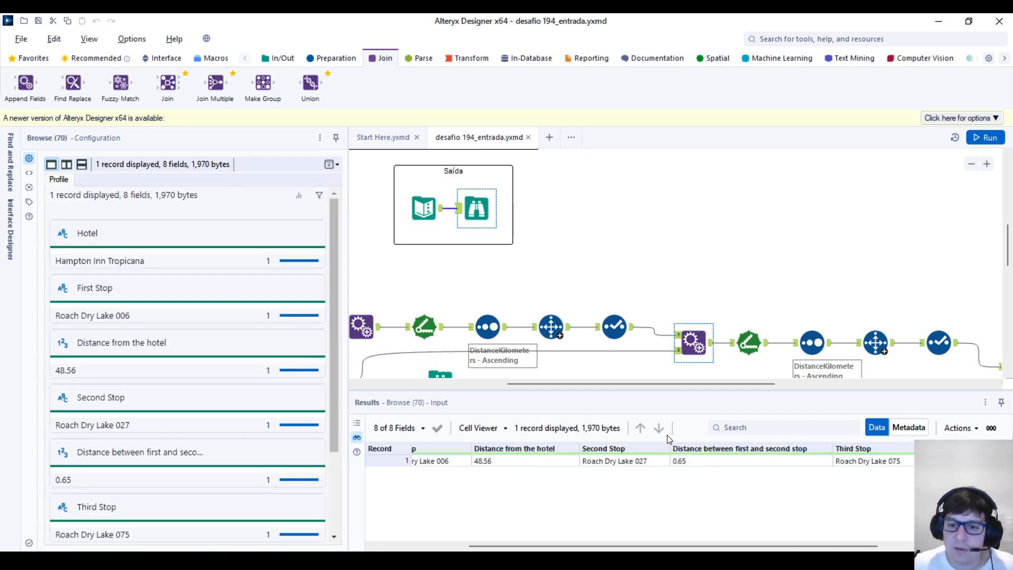
pyautogui.moveTo(736, 384); pyautogui.dragTo(768, 370)
pyautogui.scroll(-2, 792, 349)
pyautogui.click(891, 263)
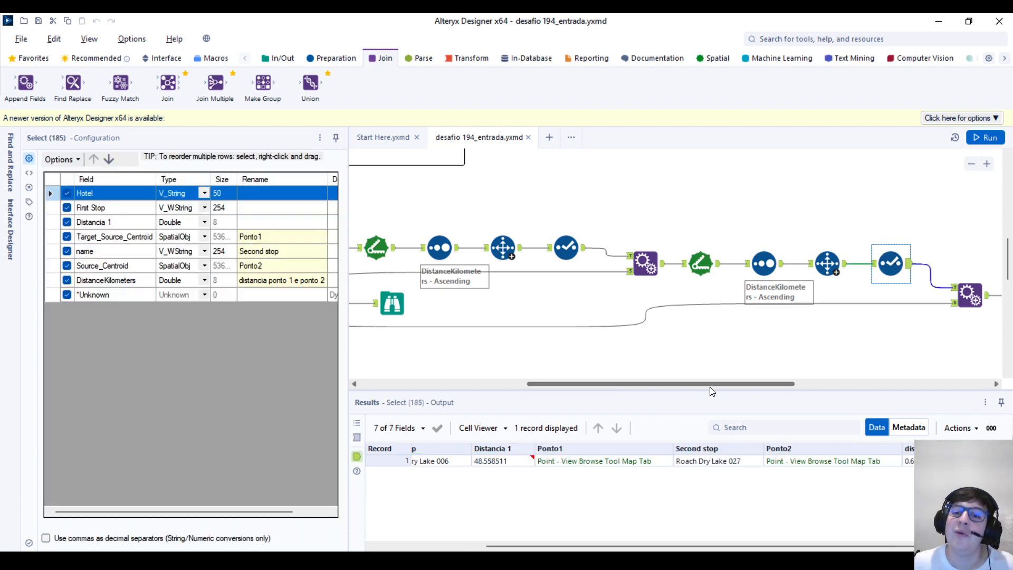
# Review the third Append Fields tool's target and source fields, and the spatial fields set in the following Distance tool.
pyautogui.moveTo(710, 384); pyautogui.dragTo(761, 383)
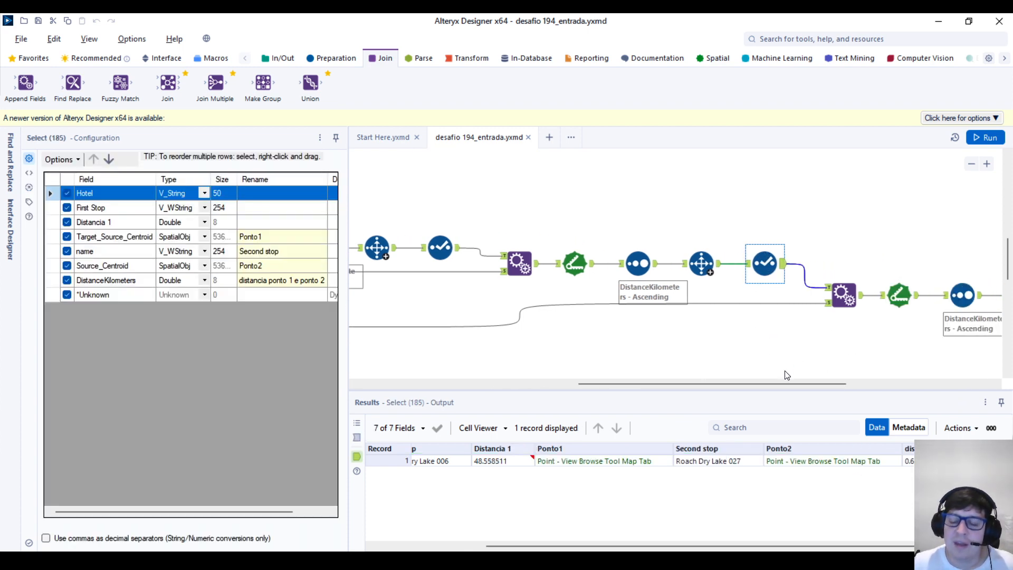
pyautogui.moveTo(791, 384); pyautogui.dragTo(773, 384)
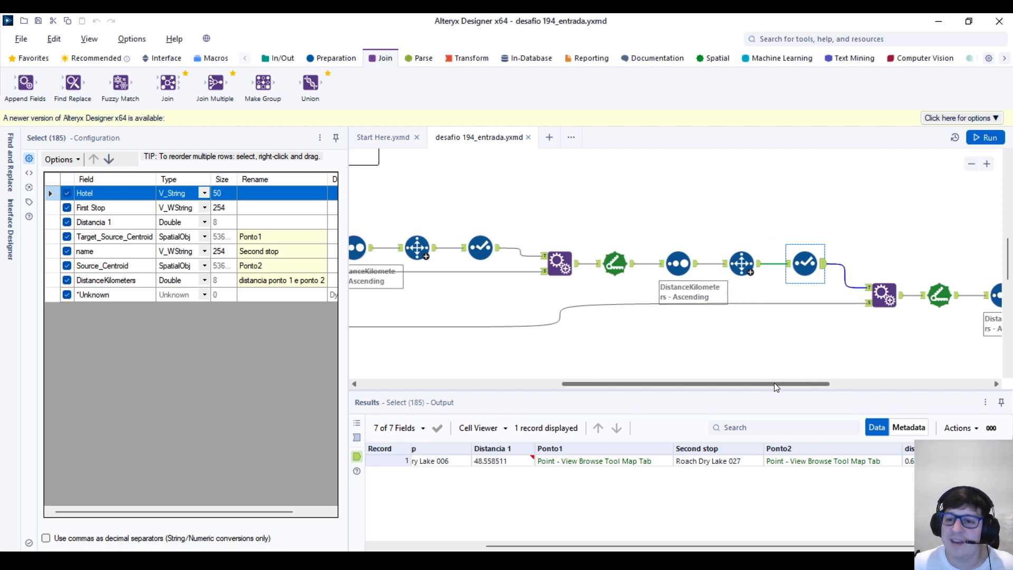
pyautogui.click(881, 291)
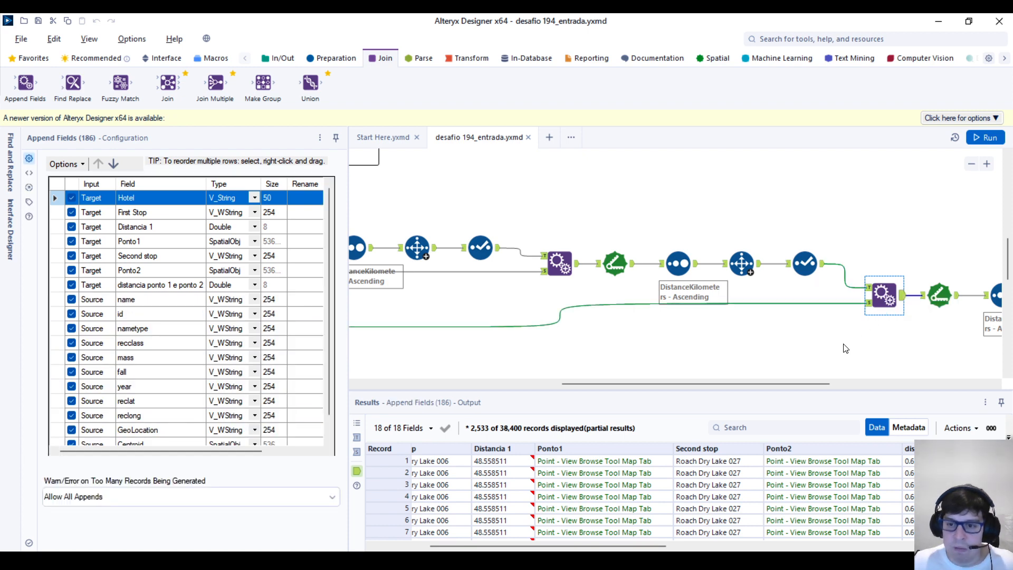
pyautogui.click(937, 296)
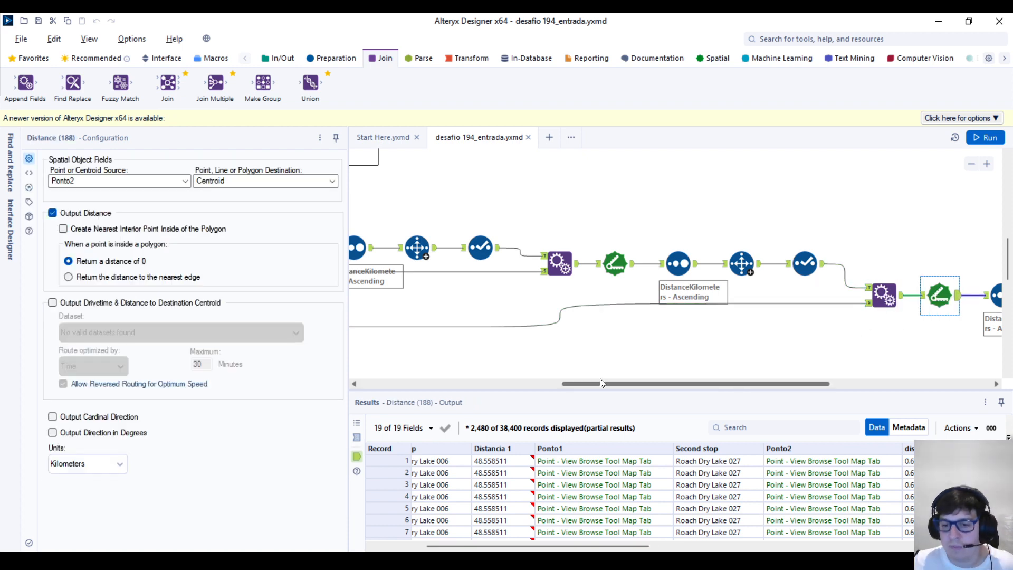
# Trace the meteorite data connection back to the first Append Fields tool and compare its settings with the third Append Fields tool.
pyautogui.hscroll(-3, 600, 383)
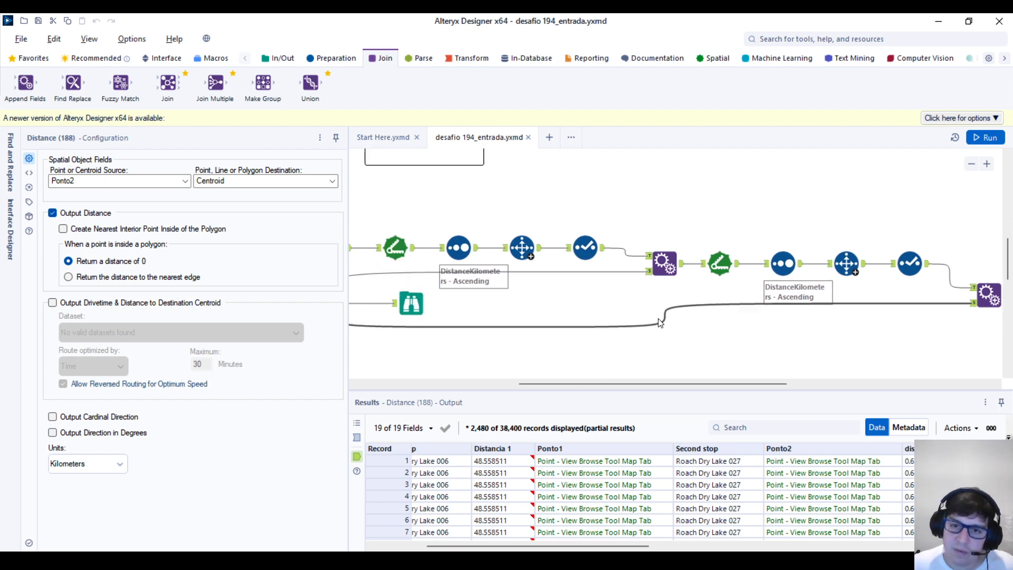
pyautogui.hscroll(-5, 591, 376)
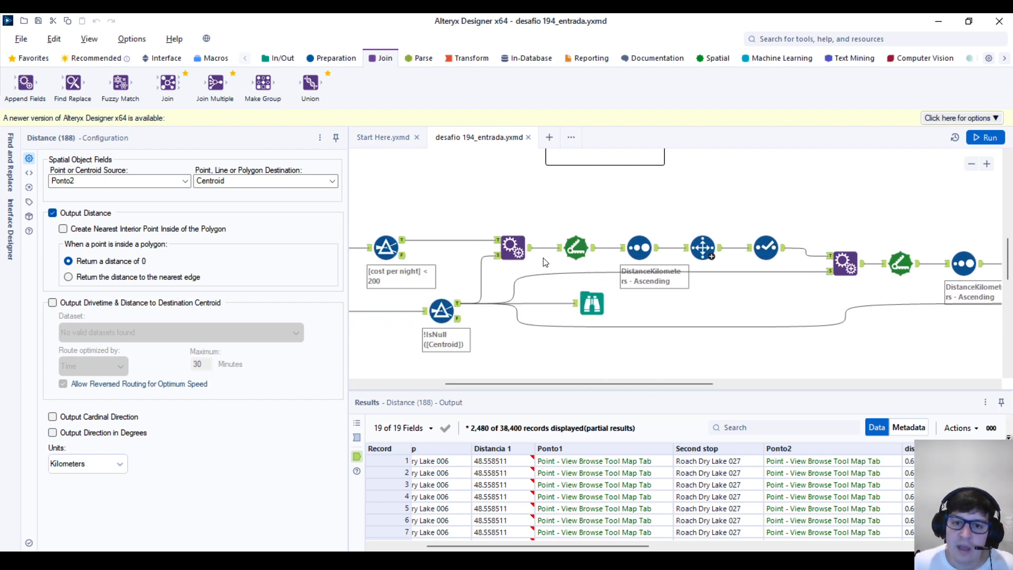
pyautogui.click(530, 250)
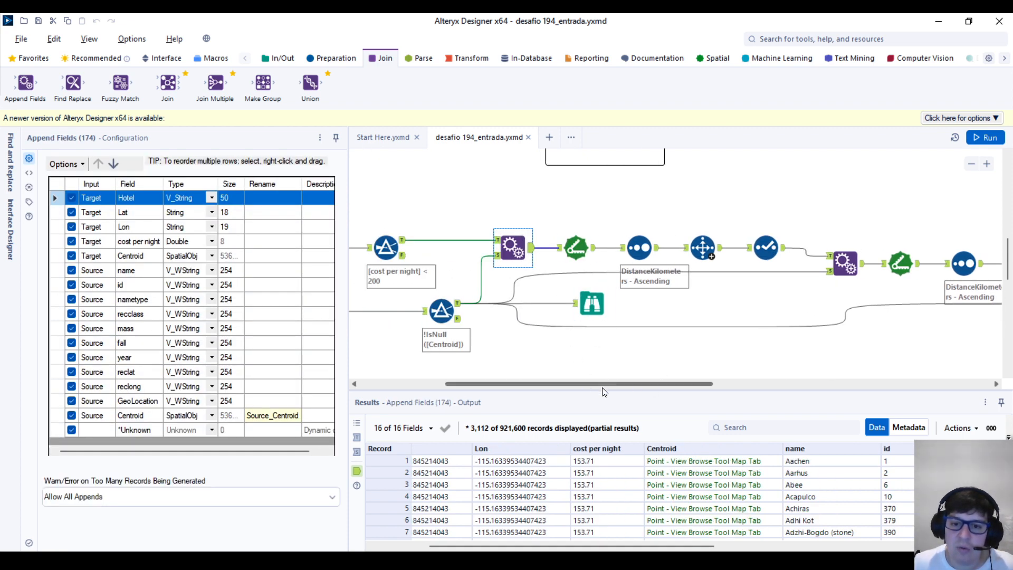
pyautogui.hscroll(3, 606, 346)
pyautogui.hscroll(10, 667, 376)
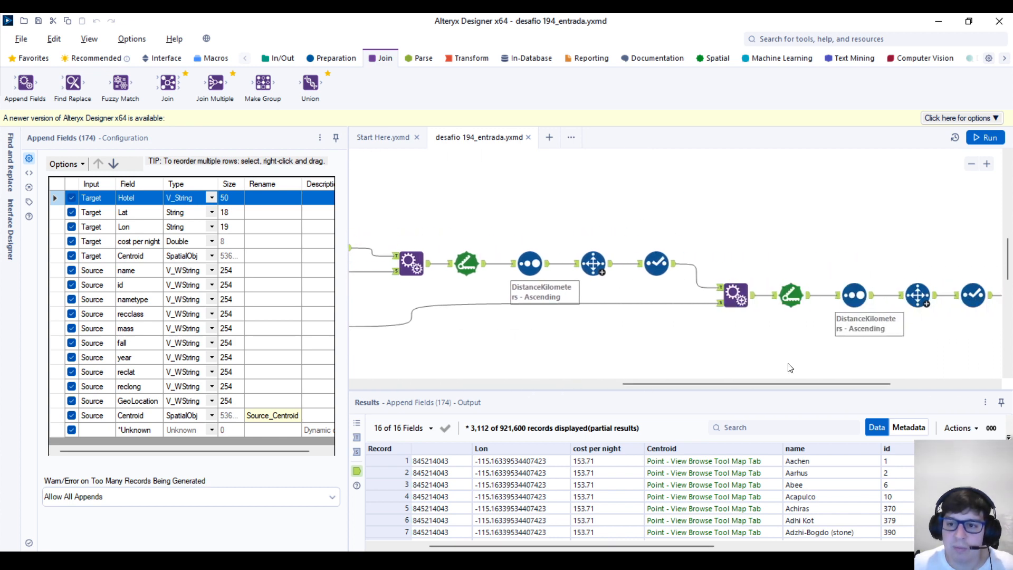
pyautogui.click(736, 295)
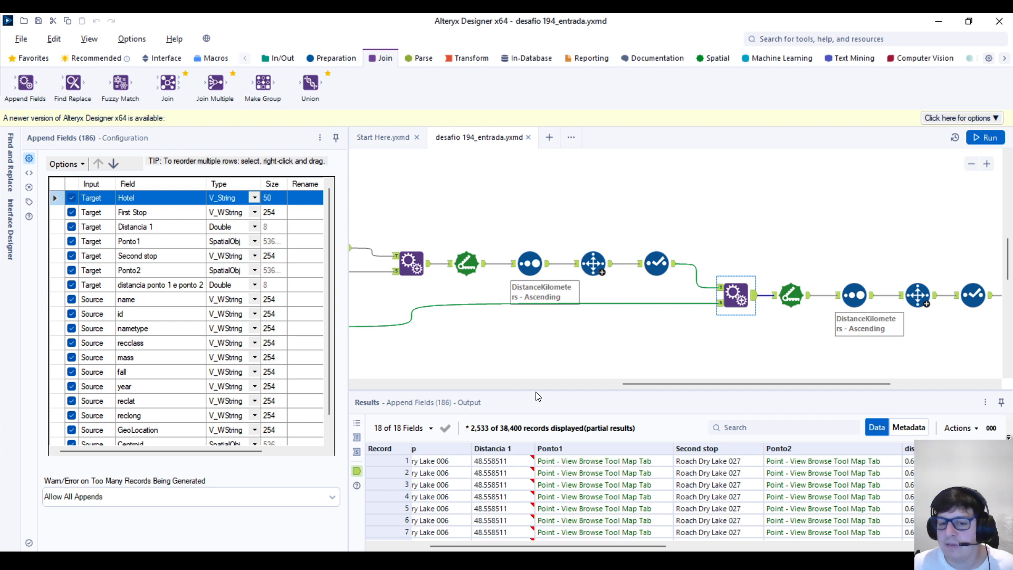
# Examine the third Distance tool's settings and look through its output fields as far as Centroid.
pyautogui.click(807, 305)
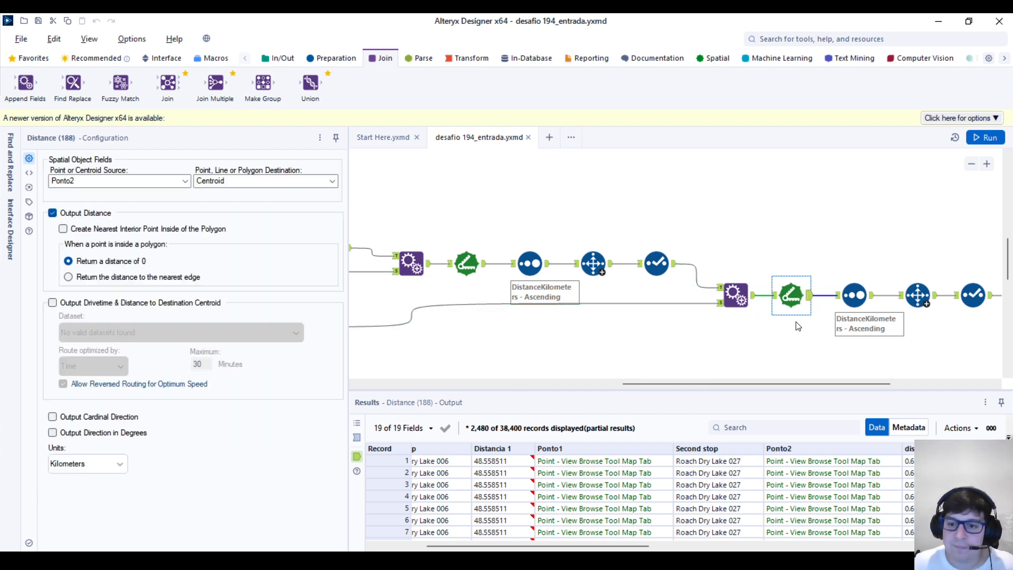
pyautogui.moveTo(633, 546); pyautogui.dragTo(959, 546)
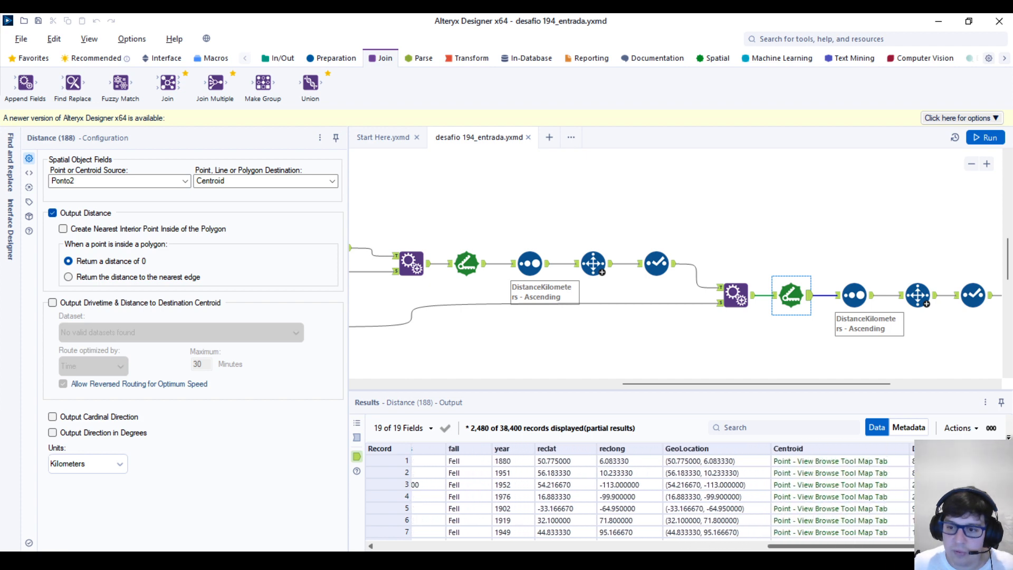
# Check the third Sort tool's order and output, and the record range set in the last Select Records tool.
pyautogui.click(856, 294)
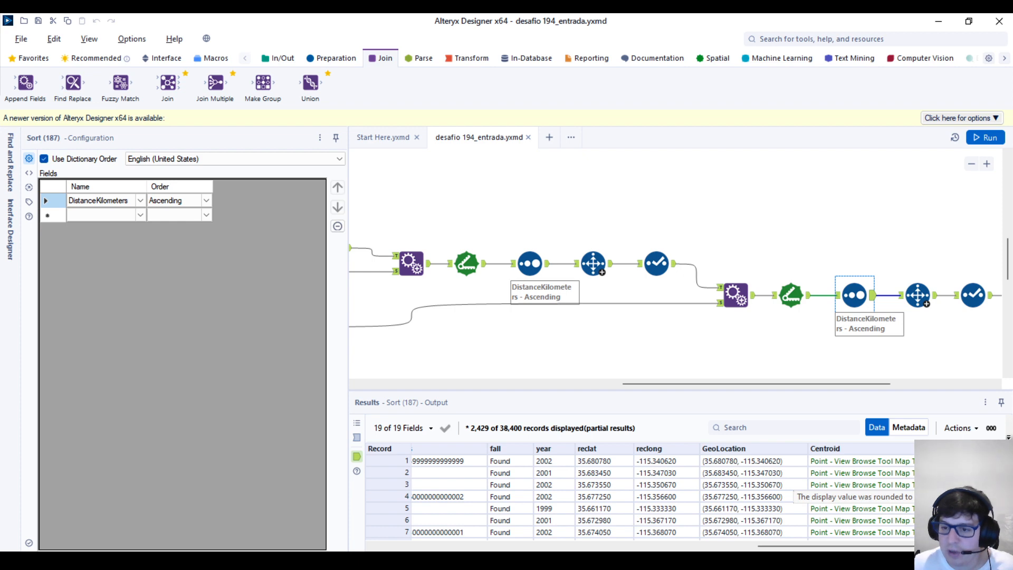
pyautogui.moveTo(800, 384); pyautogui.dragTo(840, 384)
pyautogui.click(815, 295)
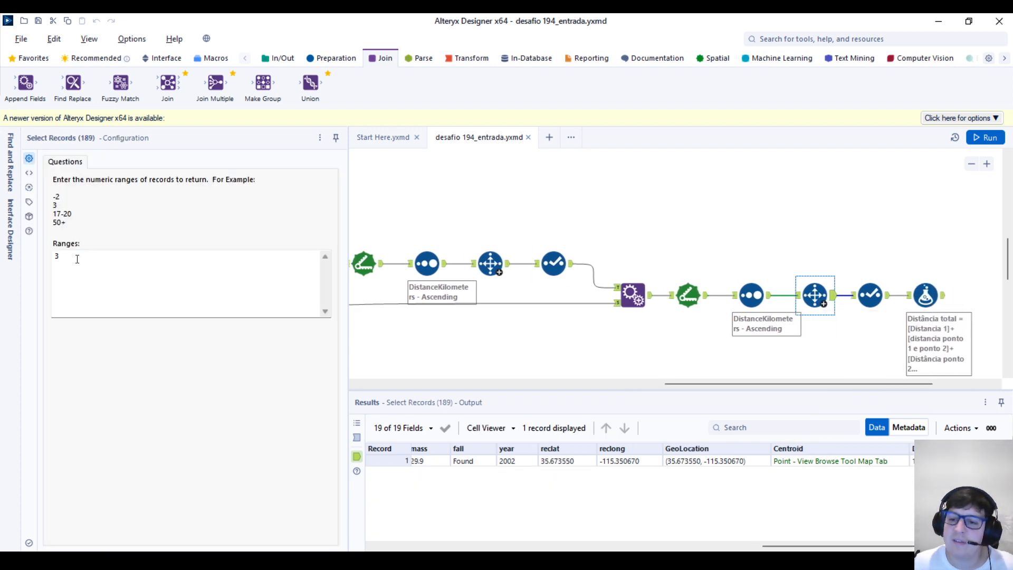
# Inspect the last Select tool's kept and renamed fields, and reread the challenge instructions on the third stop and total distance.
pyautogui.click(870, 295)
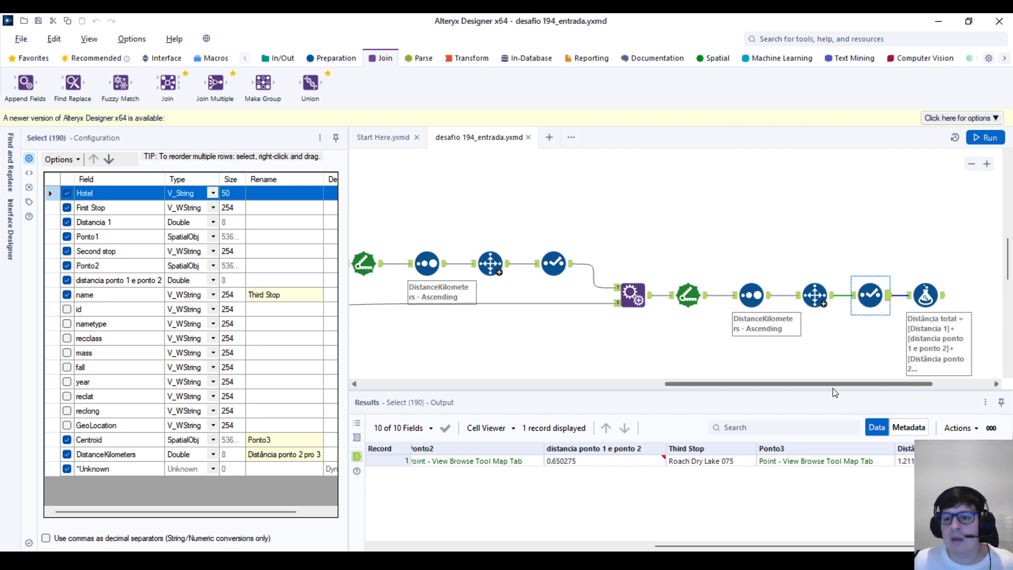
pyautogui.moveTo(845, 384); pyautogui.dragTo(630, 381)
pyautogui.hscroll(-5, 544, 375)
pyautogui.scroll(5, 472, 266)
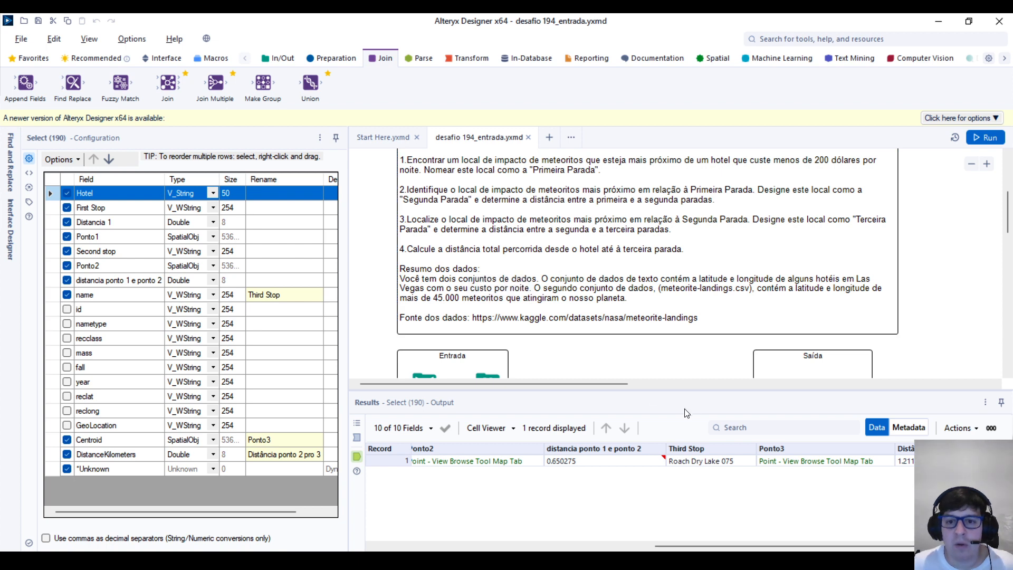
# Locate the Formula tool for Distância total at the end of the workflow.
pyautogui.hscroll(1, 593, 384)
pyautogui.moveTo(594, 385); pyautogui.dragTo(838, 384)
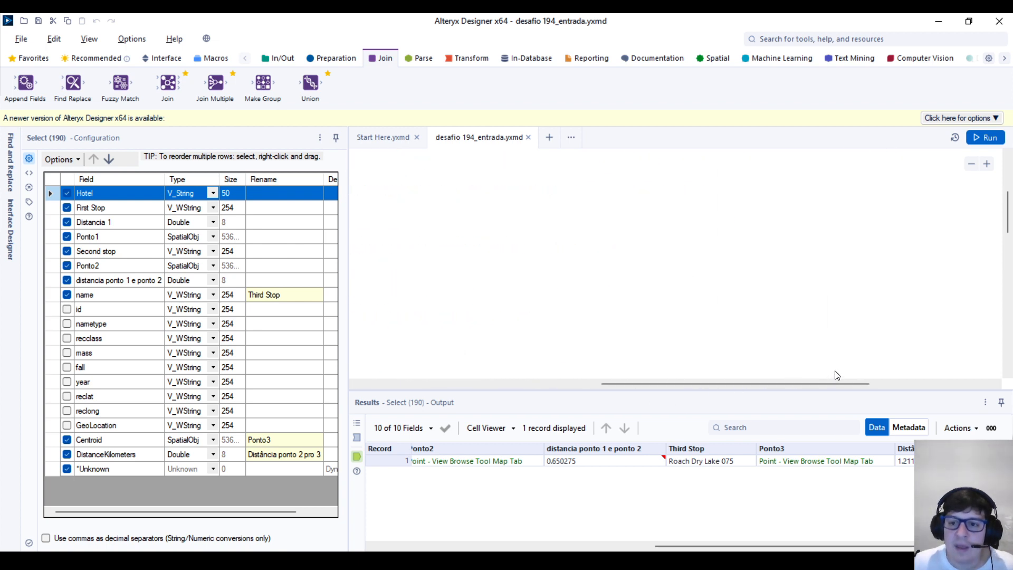
pyautogui.scroll(-3, 842, 363)
pyautogui.scroll(-2, 841, 363)
pyautogui.hscroll(5, 841, 363)
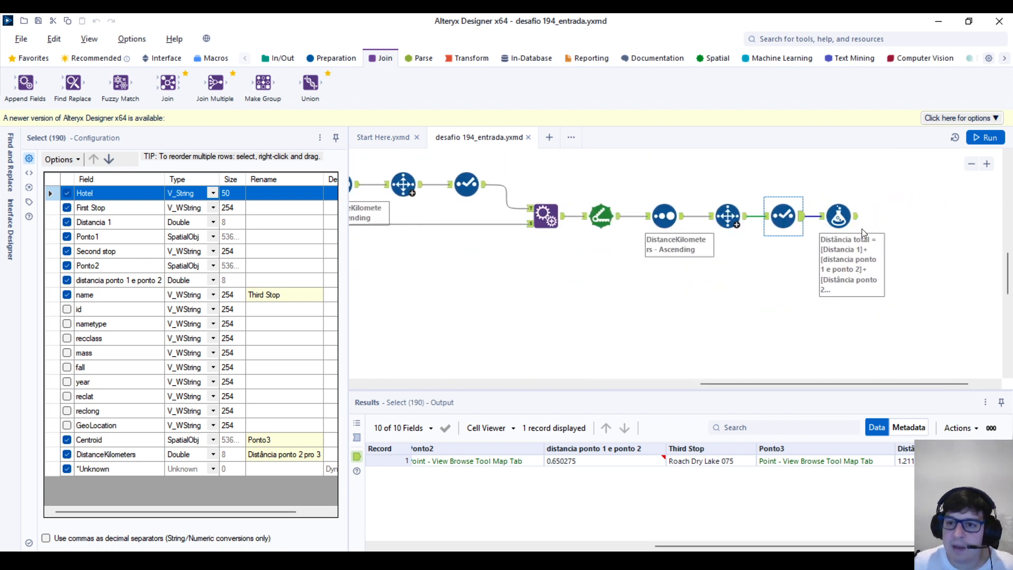
# Add a second expression to the final Formula tool with Distância ponto 2 pro 3 as its output column.
pyautogui.click(854, 217)
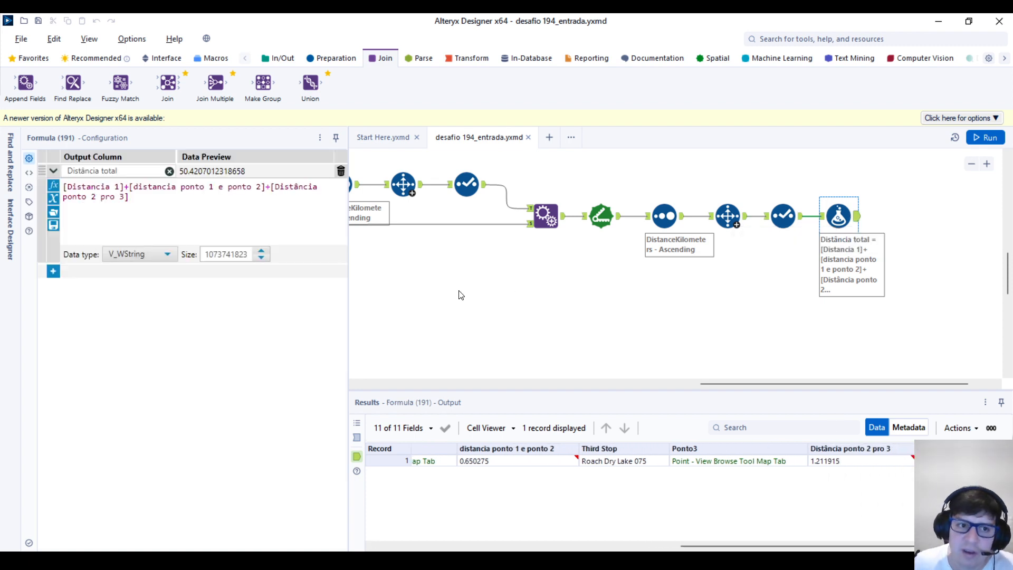
pyautogui.click(53, 273)
pyautogui.click(80, 272)
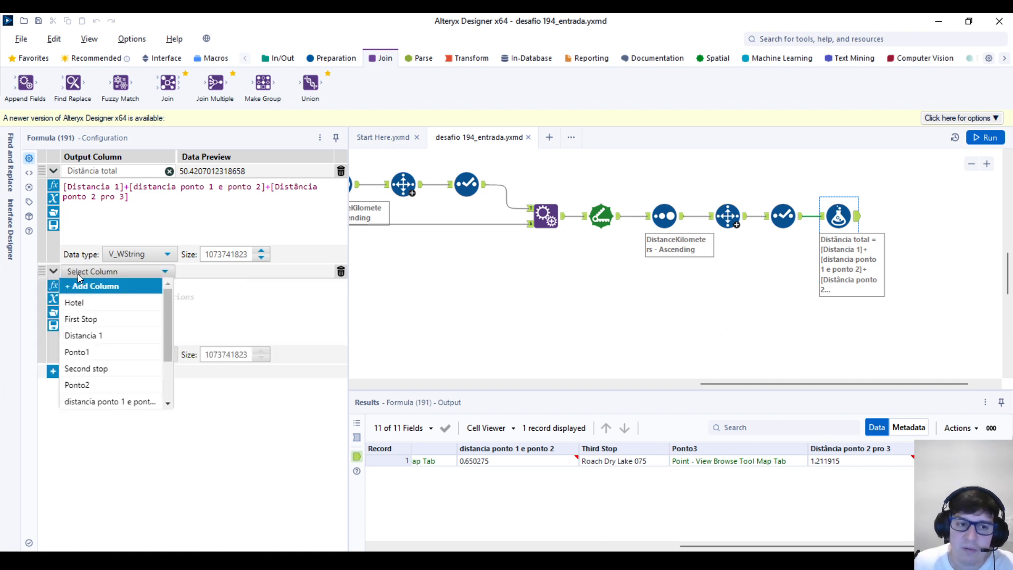
pyautogui.click(86, 286)
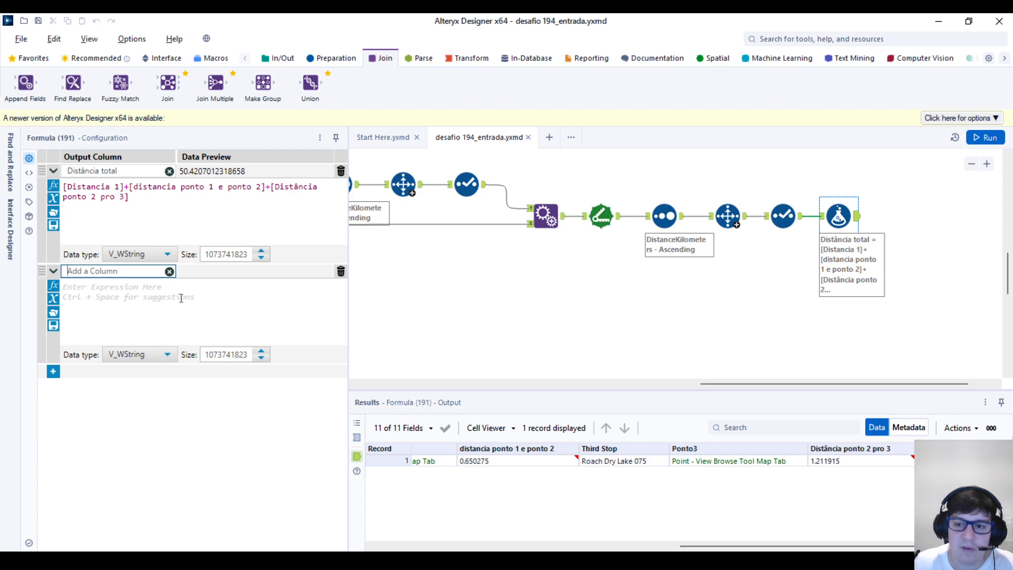
pyautogui.click(169, 271)
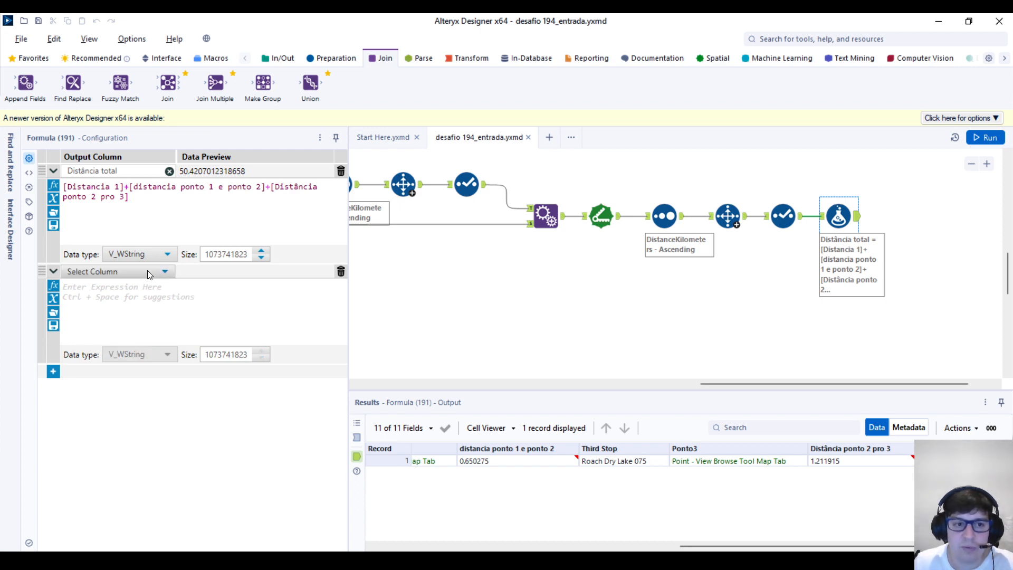
pyautogui.click(150, 273)
pyautogui.scroll(-3, 149, 338)
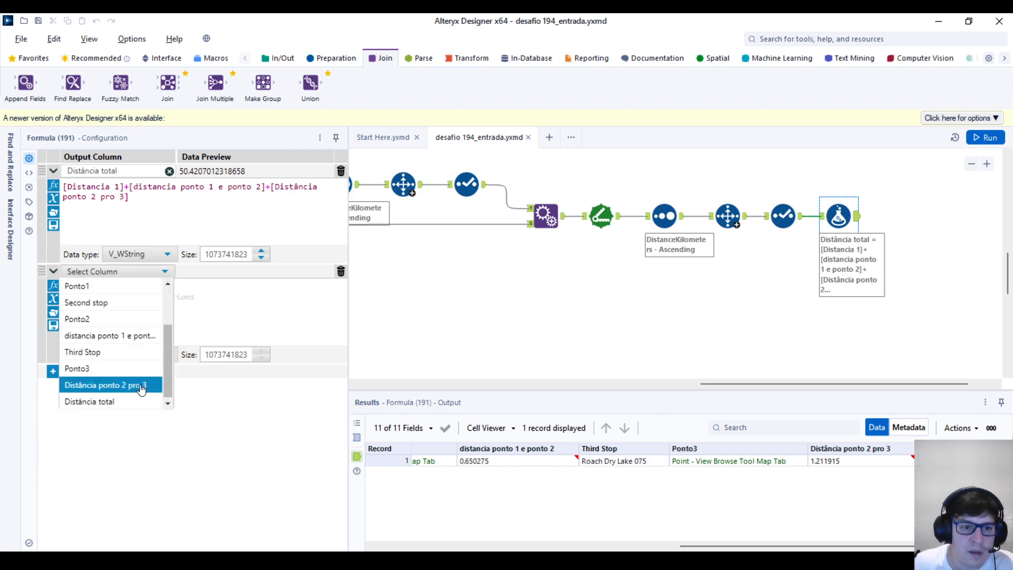
pyautogui.click(141, 388)
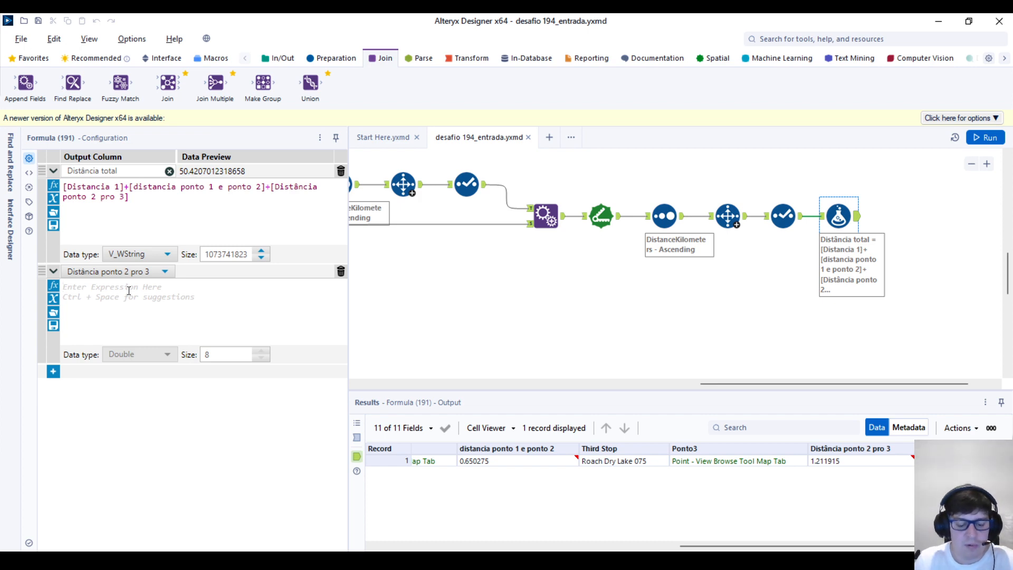
# Enter a Round function in the new expression with the field [Distância ponto 2 pro 3] as its first argument.
pyautogui.click(129, 291)
pyautogui.write('rou')
pyautogui.press('Return')
pyautogui.write('[, mult)')
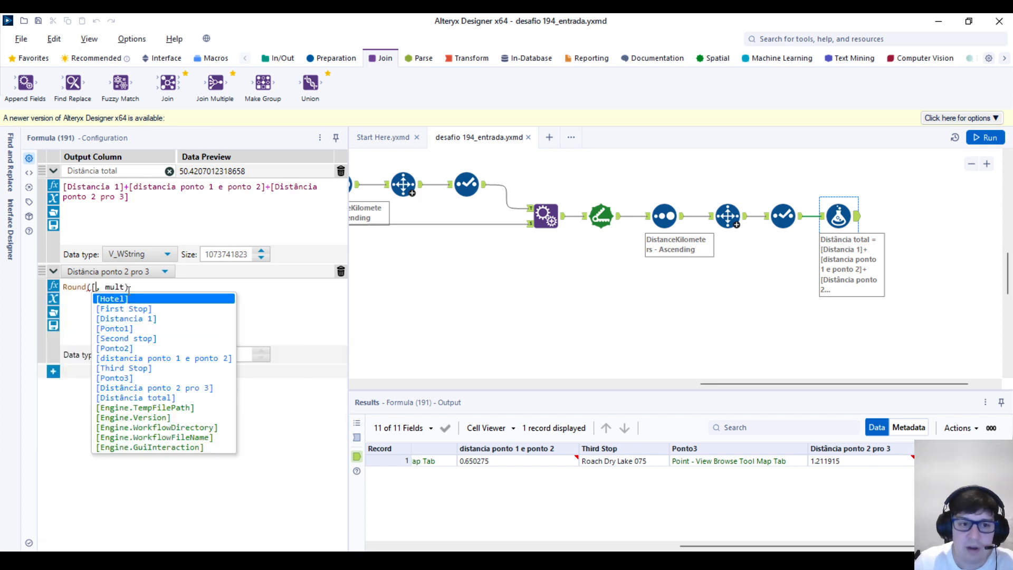
pyautogui.press('Down')
pyautogui.press('Down')
pyautogui.press('Down')
pyautogui.press('Down')
pyautogui.press('Down')
pyautogui.press('Down')
pyautogui.press('Down')
pyautogui.press('Down')
pyautogui.press('Down')
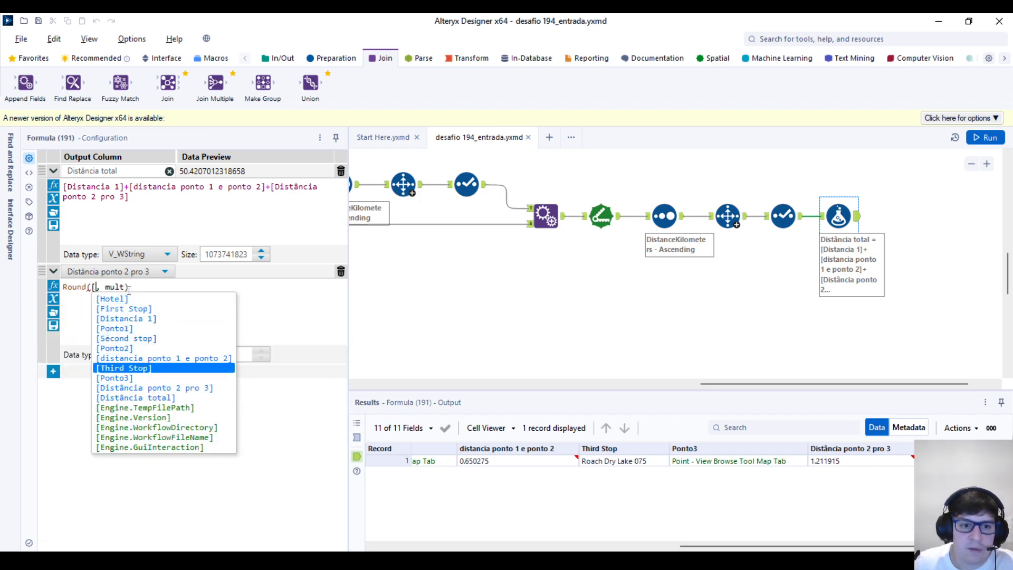
pyautogui.press('Return')
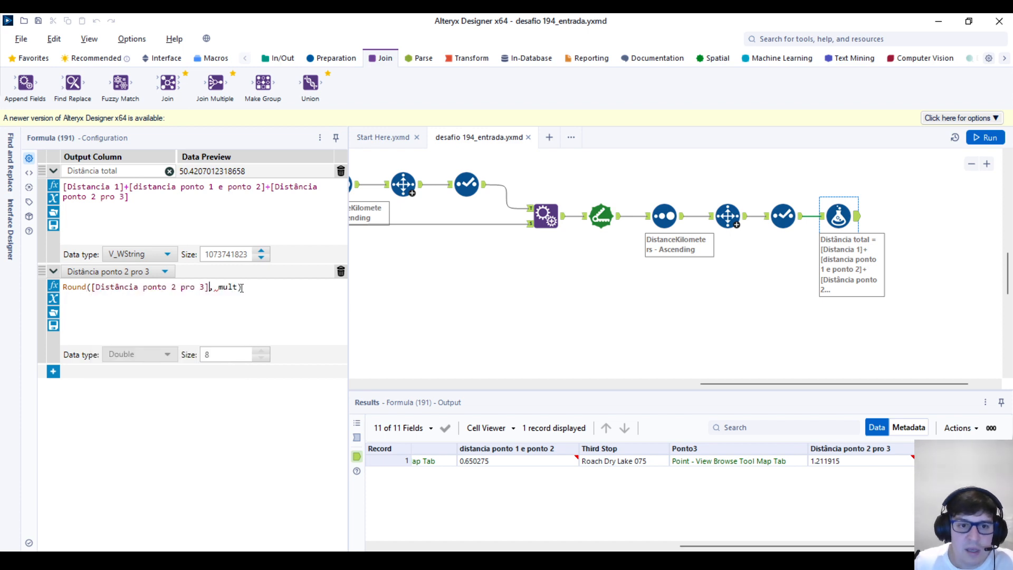
# Try 1 and 0.1 as the Round function's multiple, and set it to 0.01.
pyautogui.moveTo(229, 288); pyautogui.dragTo(218, 288)
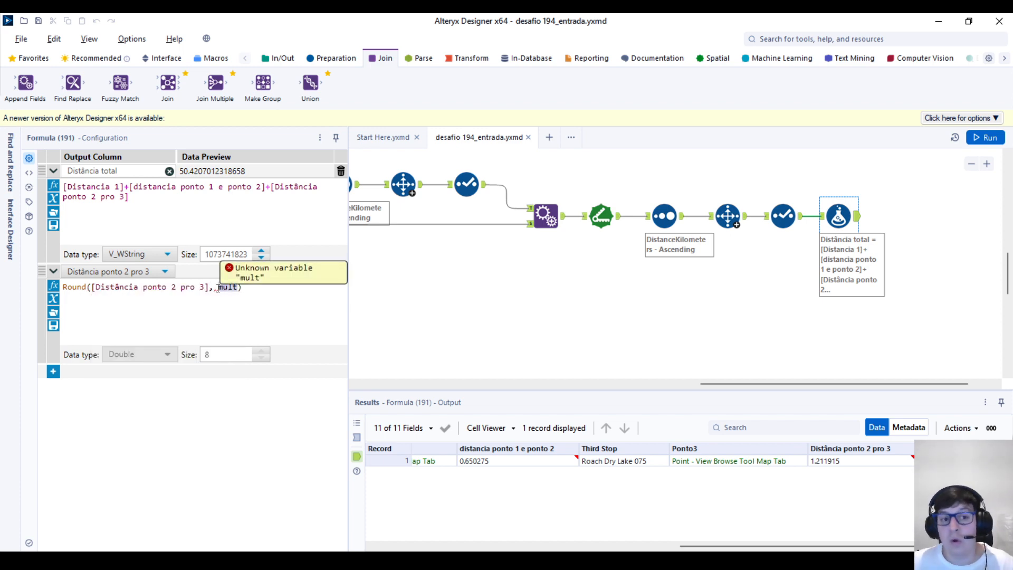
pyautogui.write('1')
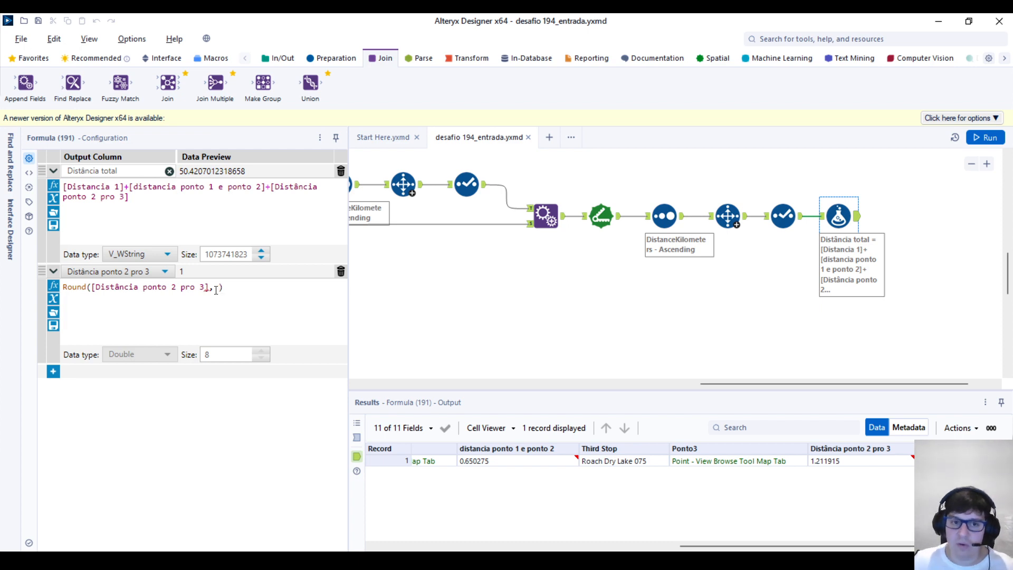
pyautogui.press('BackSpace')
pyautogui.write('0.')
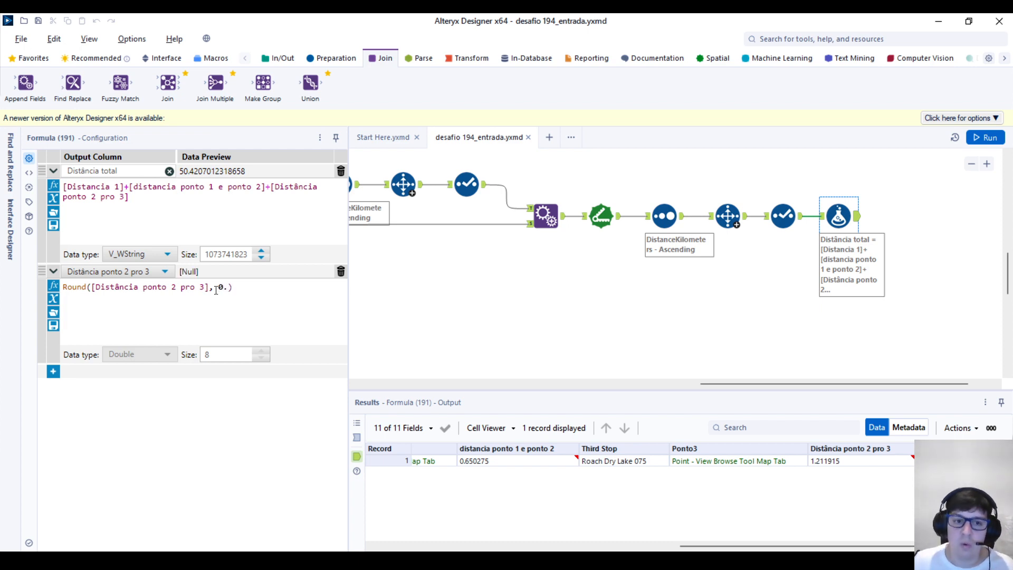
pyautogui.write('1')
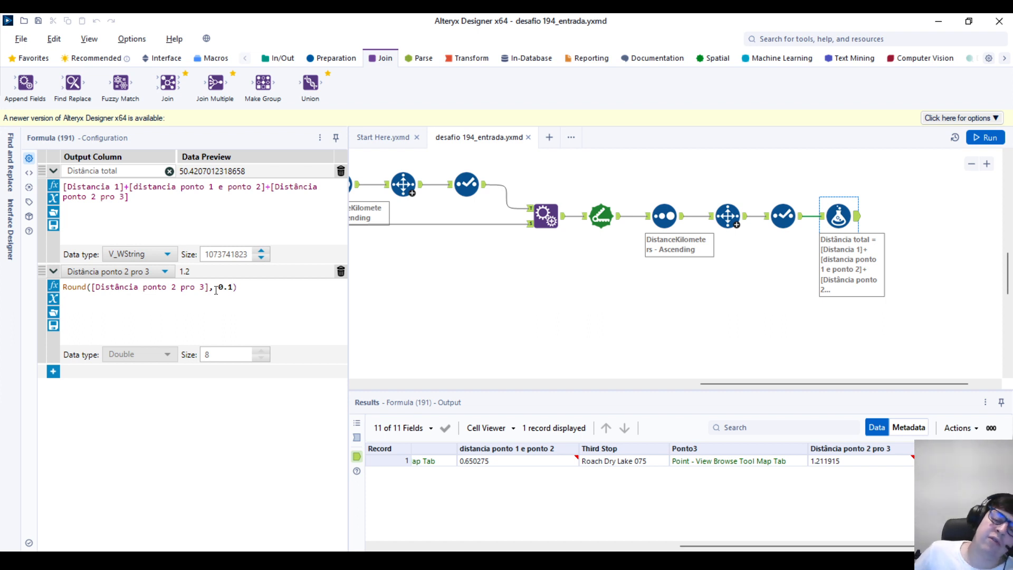
pyautogui.press('BackSpace')
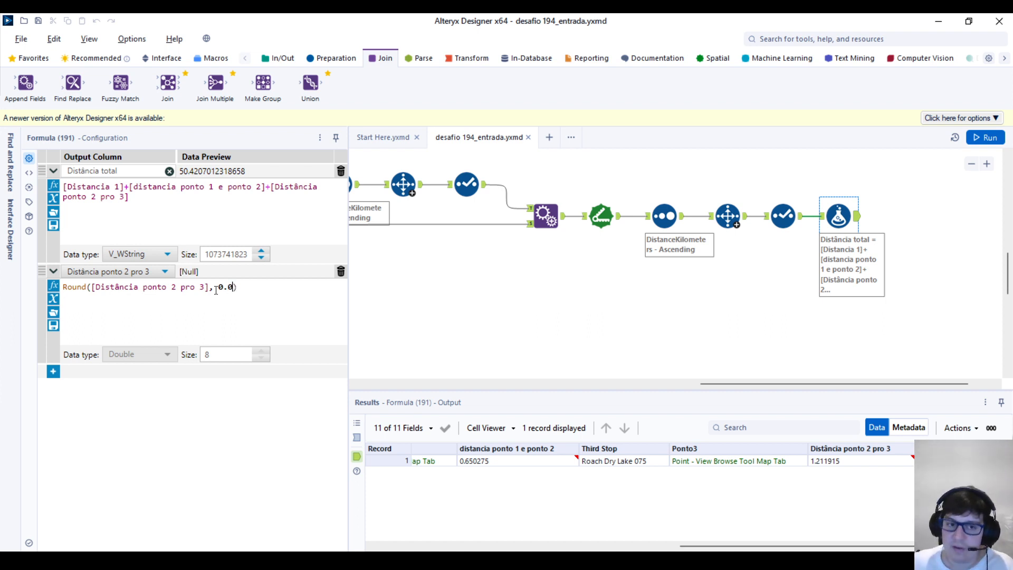
pyautogui.write('01')
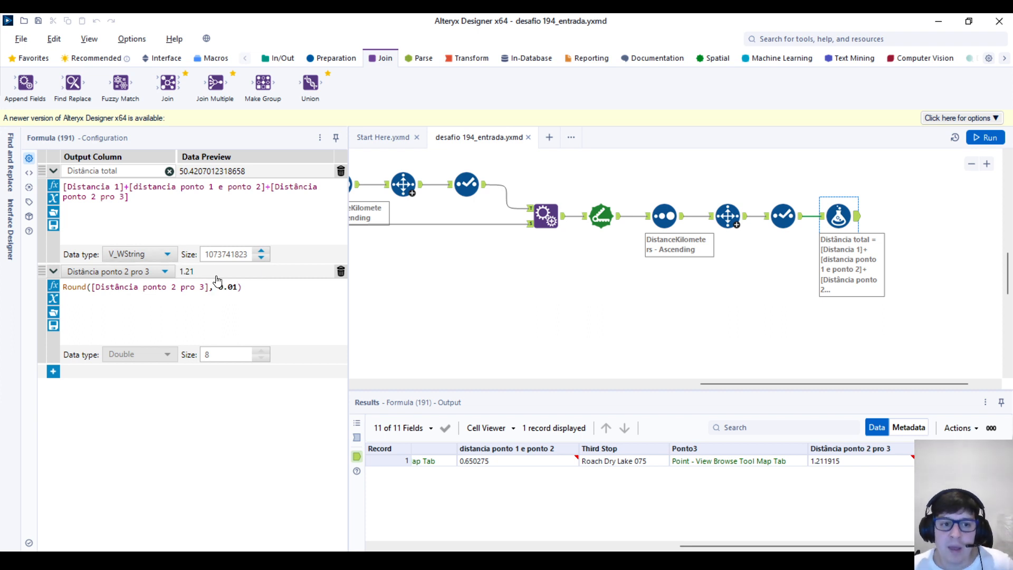
pyautogui.click(258, 284)
pyautogui.hotkey('ctrl', 'a')
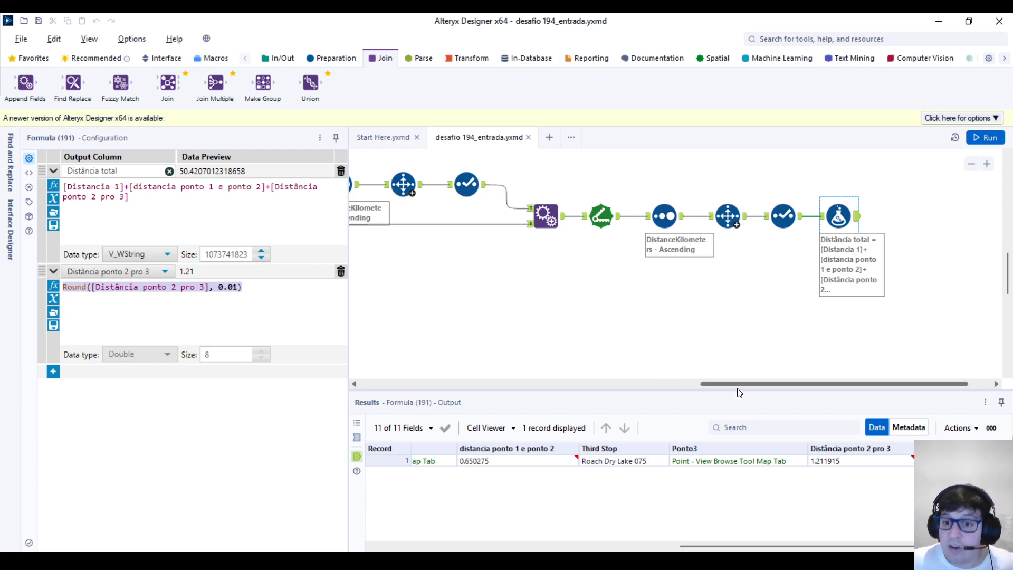
# Review the whole workflow from the input data to the final Formula tool, along with the challenge instructions.
pyautogui.moveTo(736, 384); pyautogui.dragTo(395, 316)
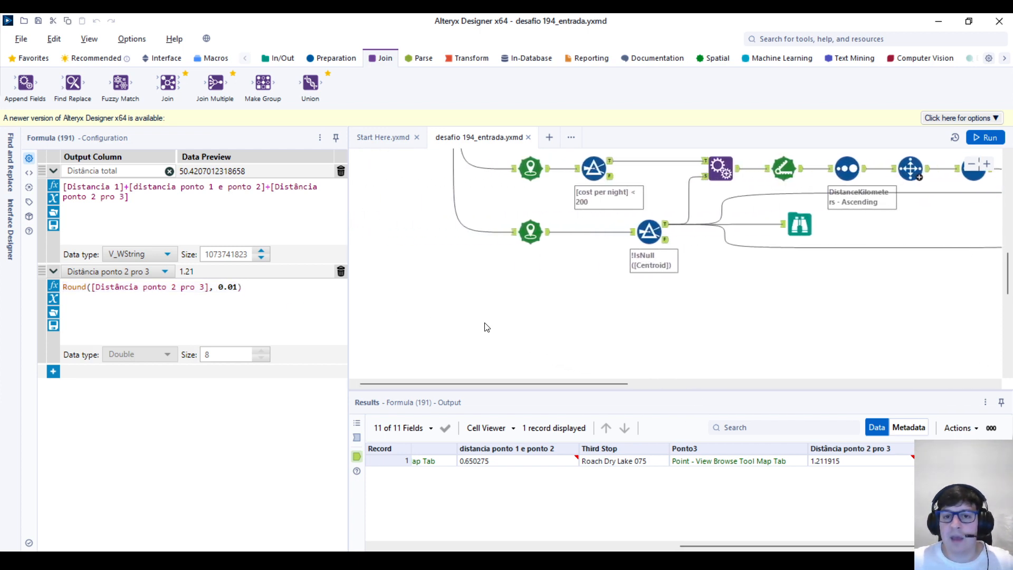
pyautogui.scroll(-2, 506, 312)
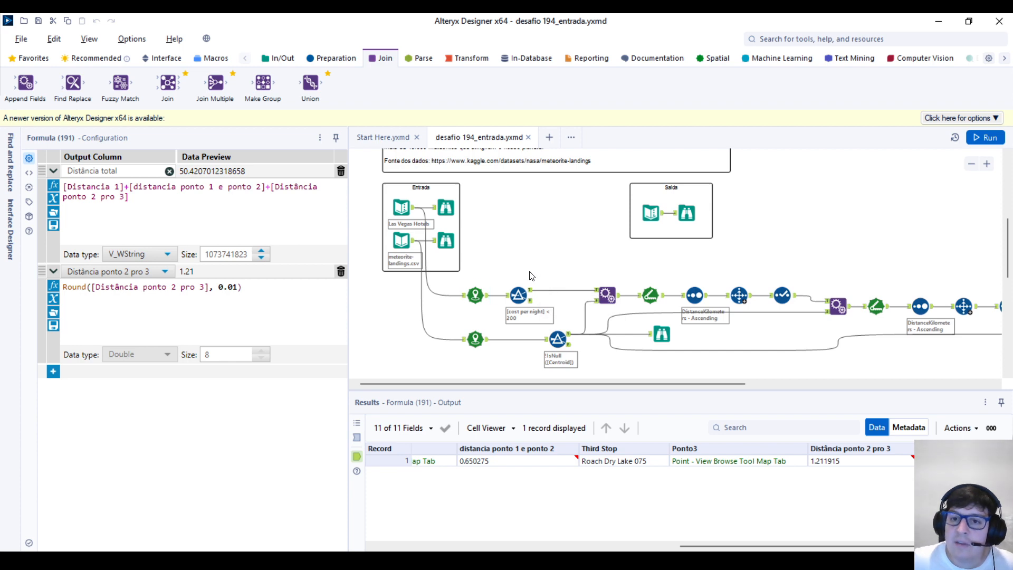
pyautogui.scroll(1, 530, 277)
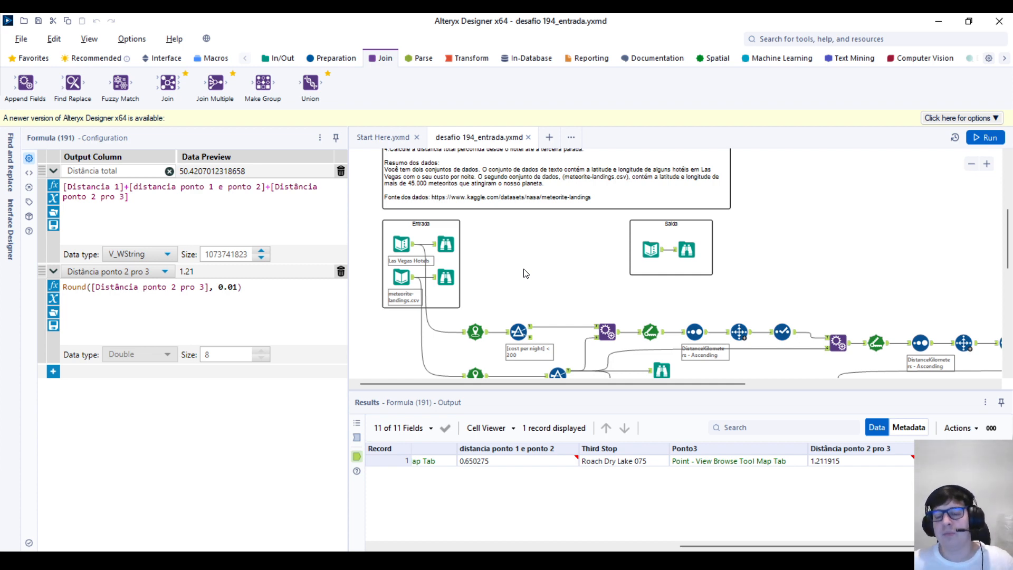
pyautogui.scroll(4, 755, 292)
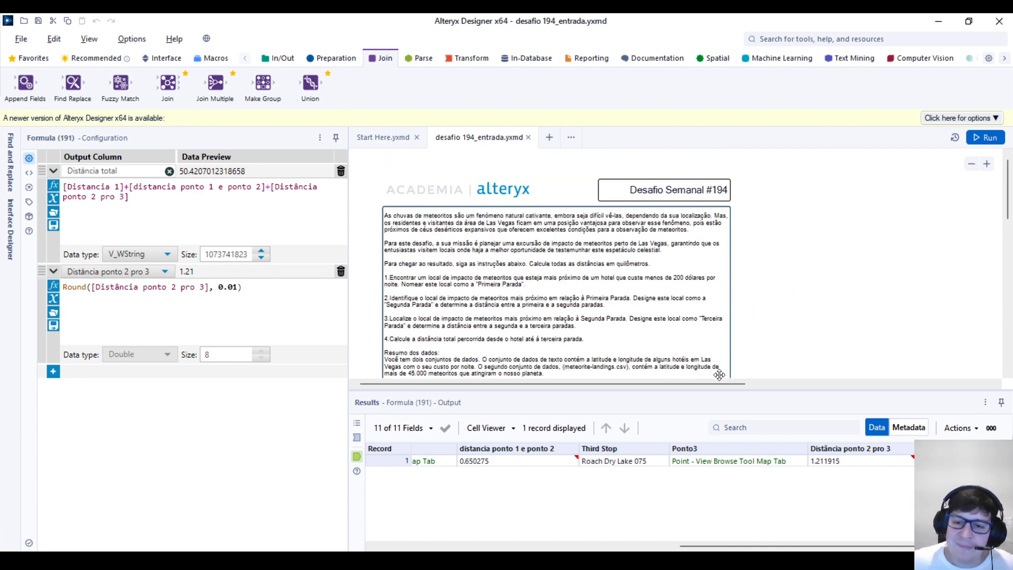
pyautogui.scroll(-3, 749, 347)
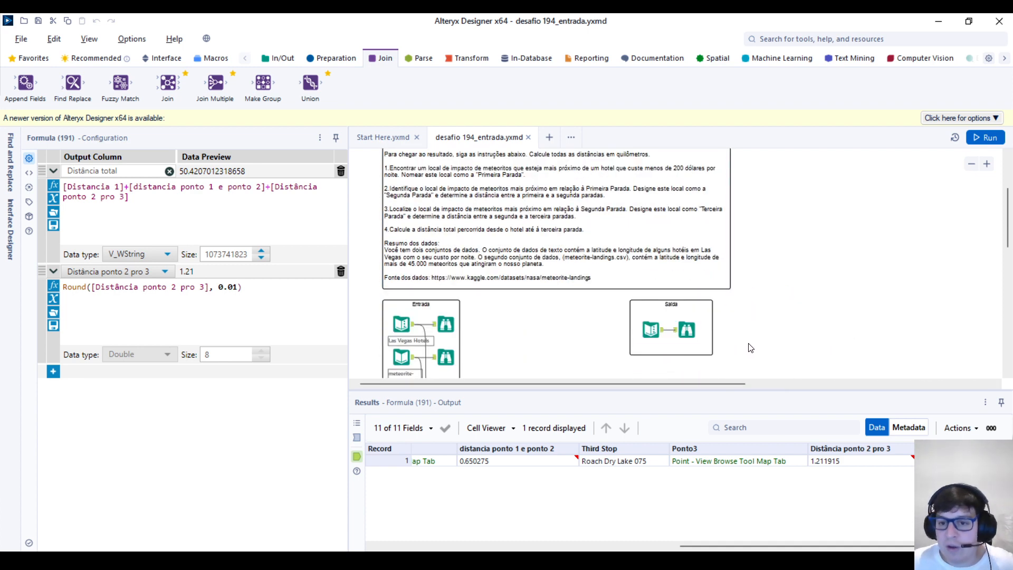
pyautogui.scroll(-3, 751, 348)
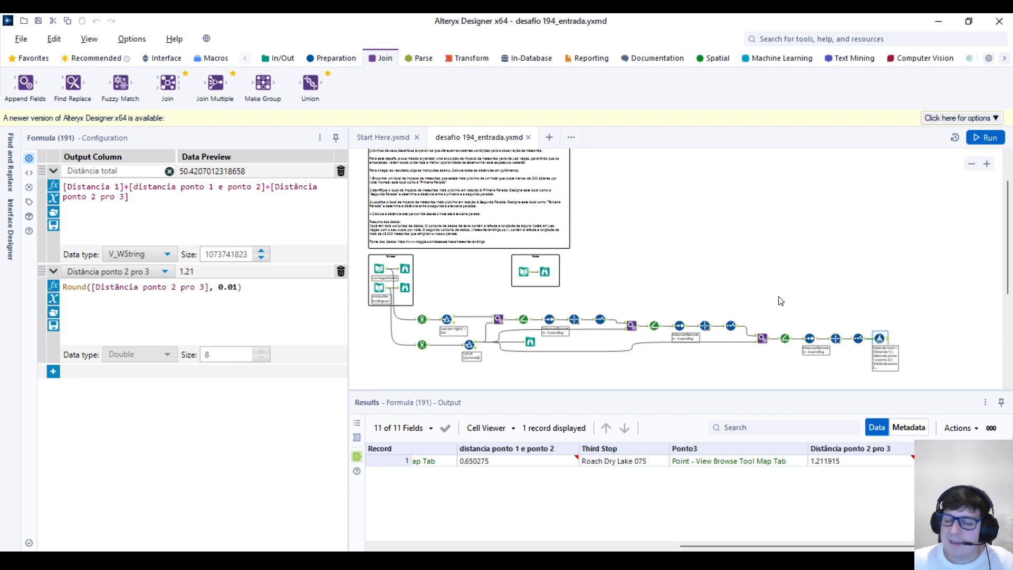
pyautogui.scroll(2, 781, 301)
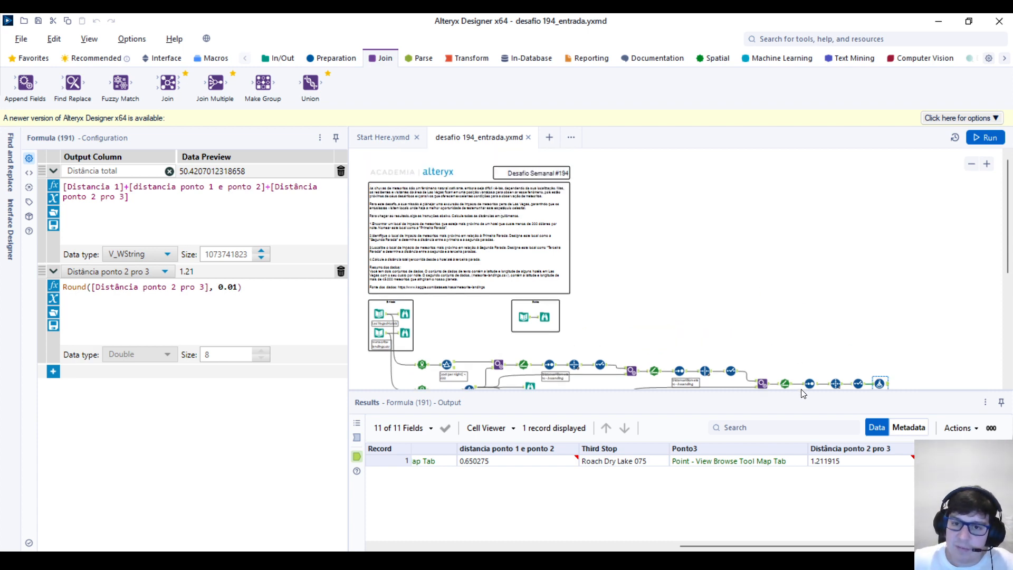